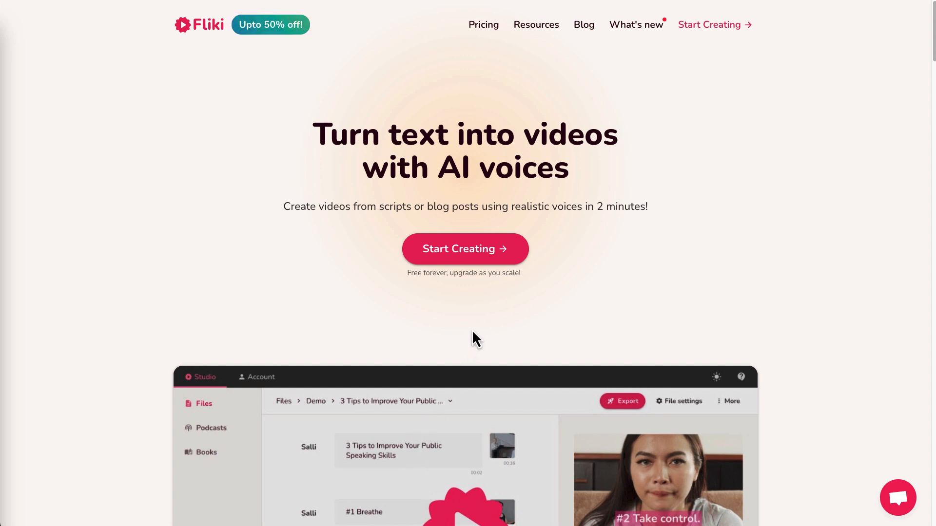
Look through the Fliki homepage sections on blog-to-video conversion, text-to-speech voices and the stock media library.
scroll(471, 328, "down", 1)
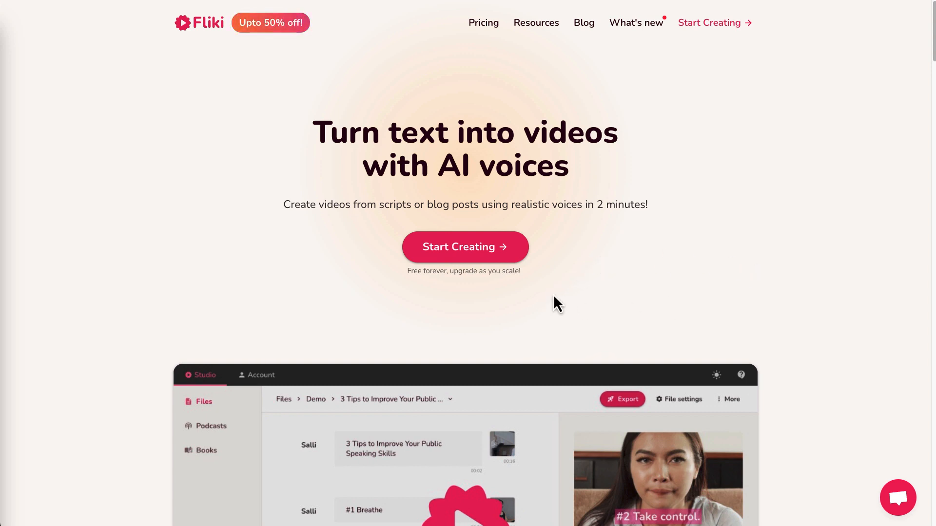
scroll(554, 297, "down", 4)
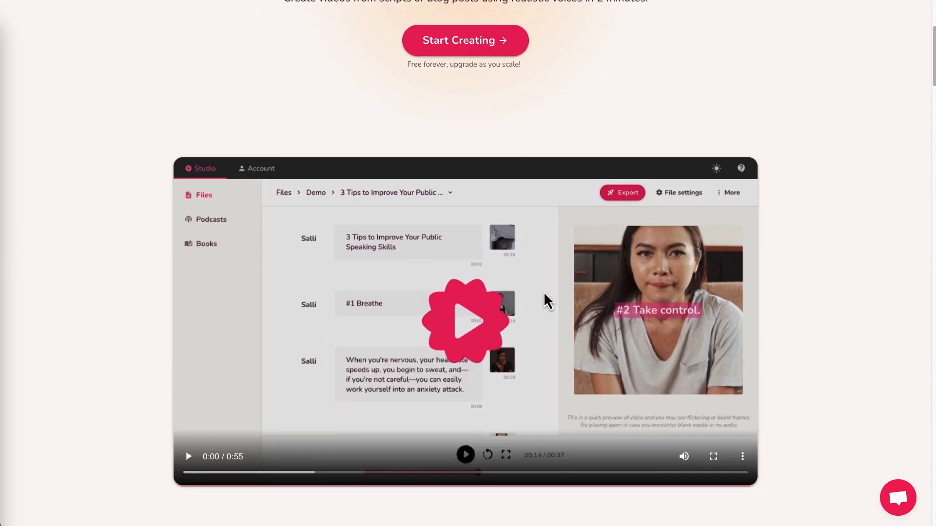
scroll(544, 293, "down", 12)
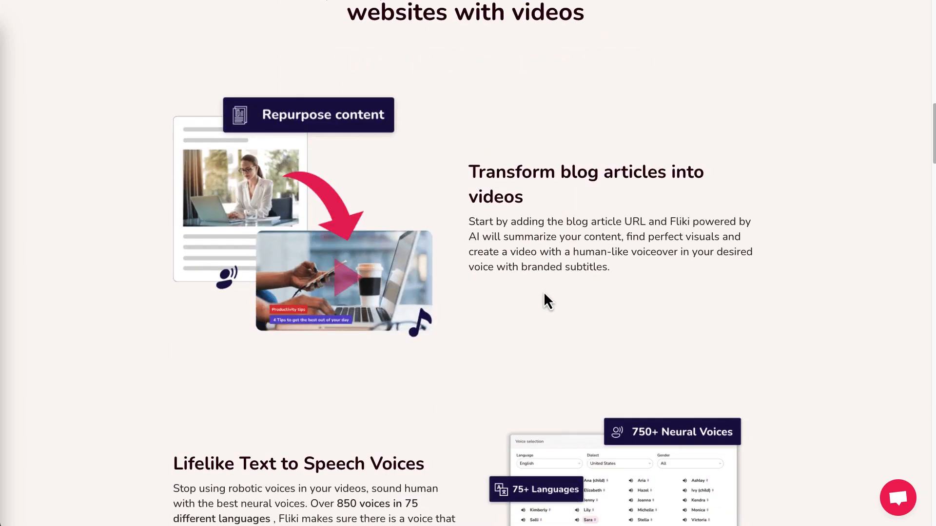
scroll(544, 294, "up", 3)
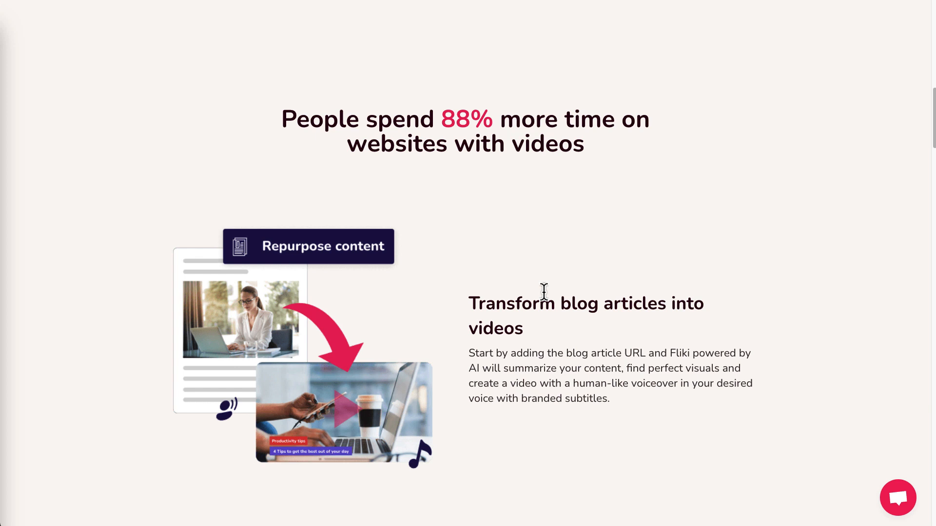
scroll(544, 292, "down", 9)
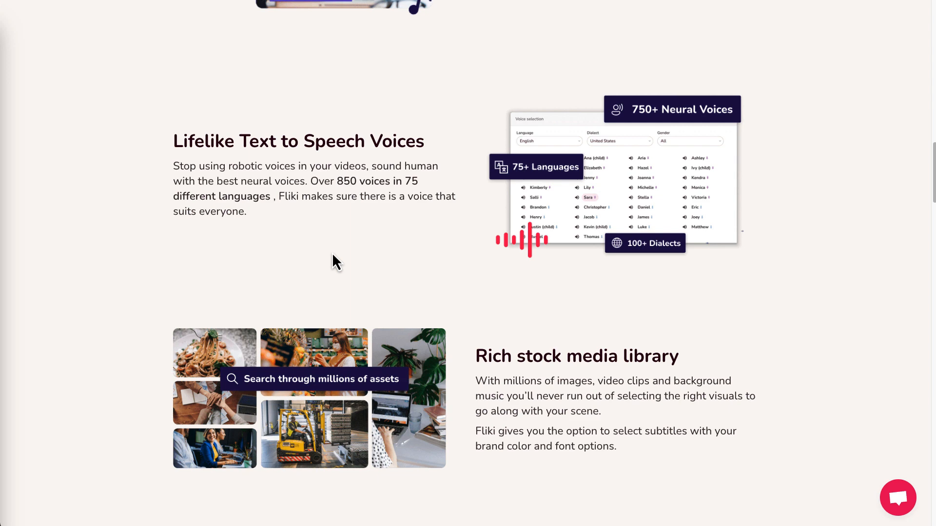
scroll(764, 322, "down", 1)
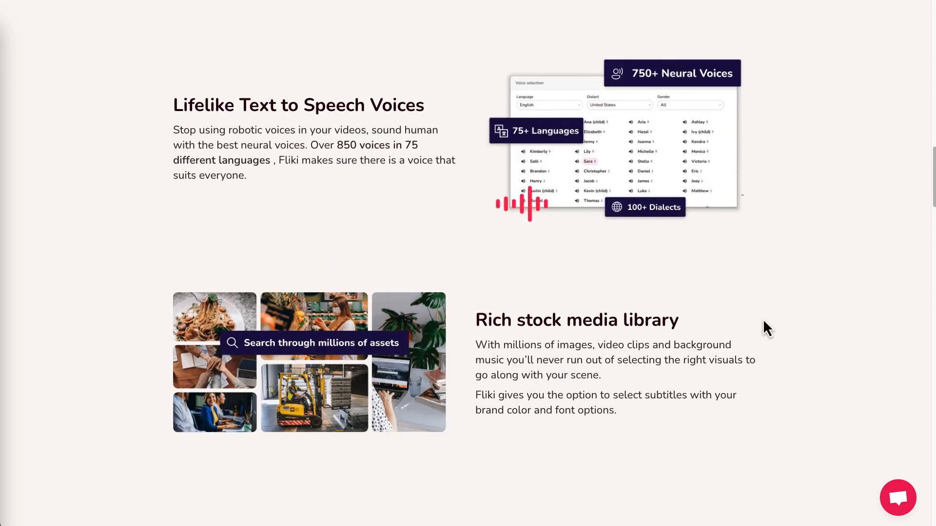
Play part of the Product Promotion and Growth and Wellbeing example videos, pausing each one.
scroll(765, 326, "down", 10)
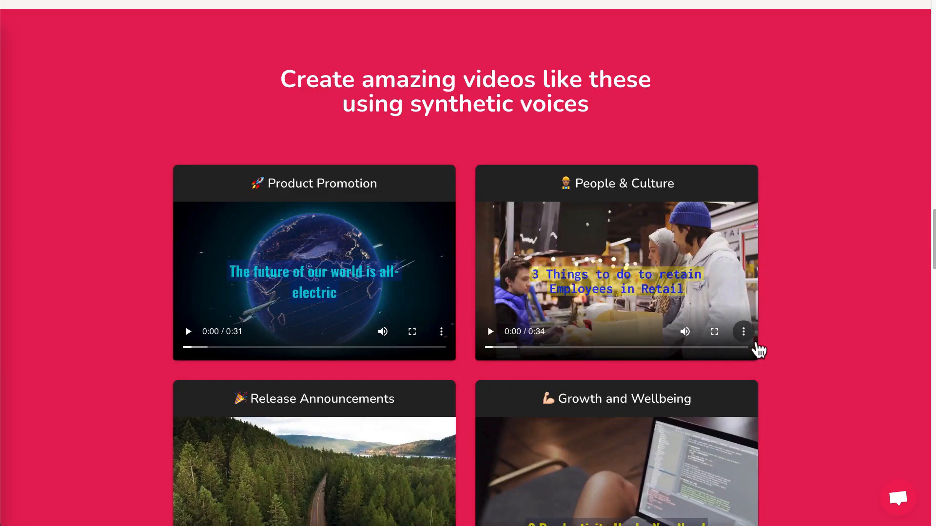
scroll(284, 356, "up", 1)
left_click(189, 362)
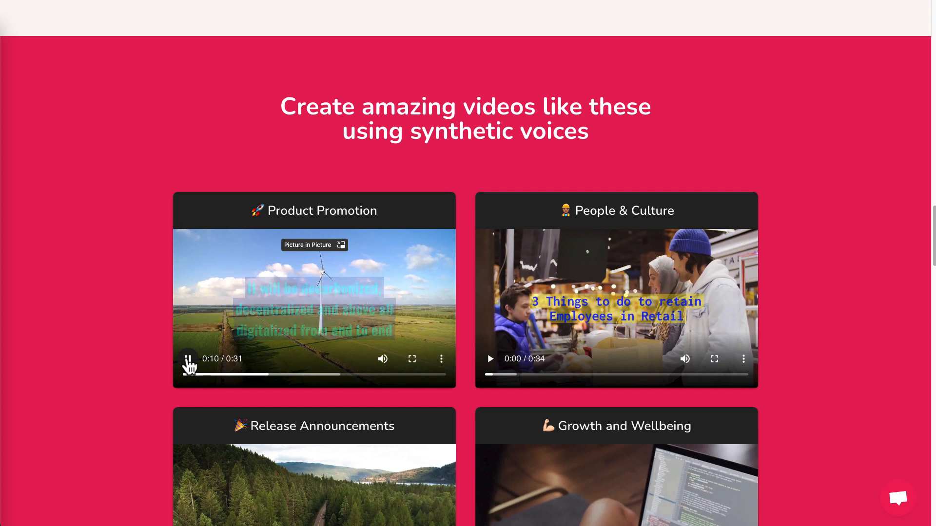
left_click(189, 359)
scroll(502, 333, "down", 3)
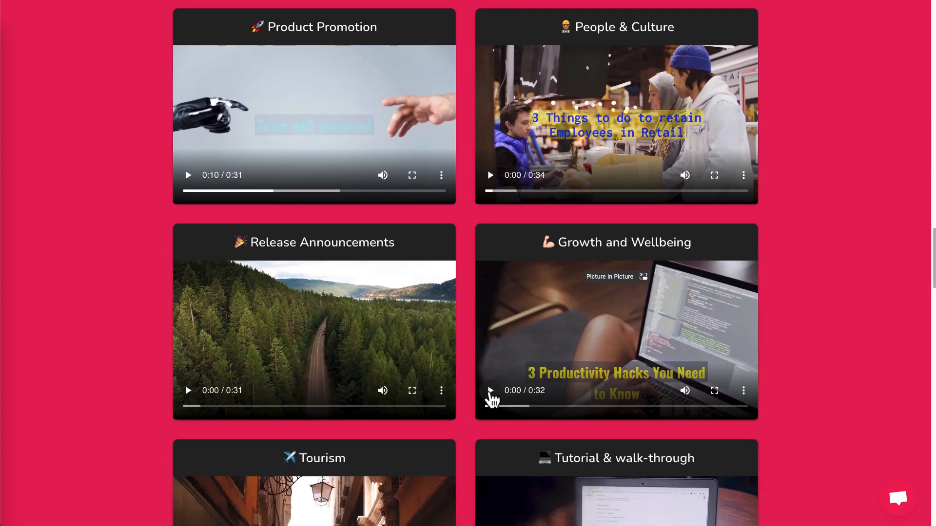
left_click(490, 392)
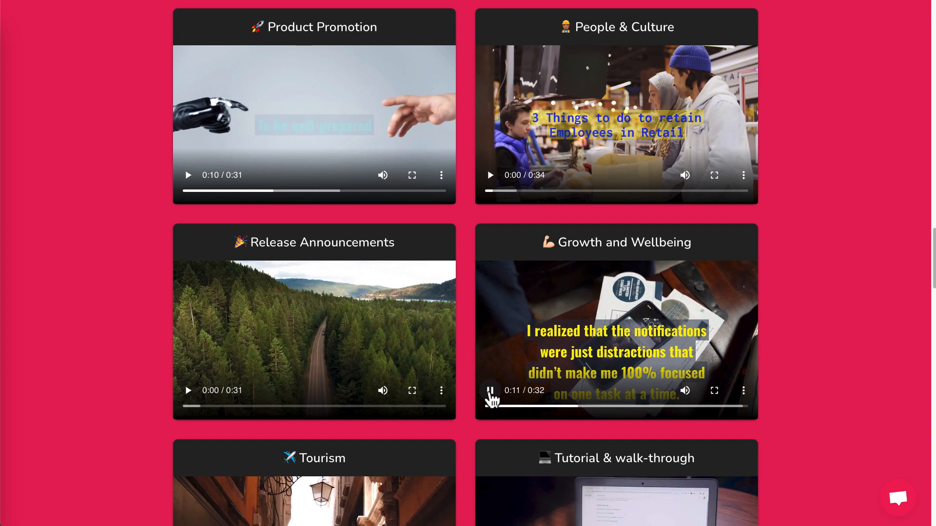
left_click(490, 395)
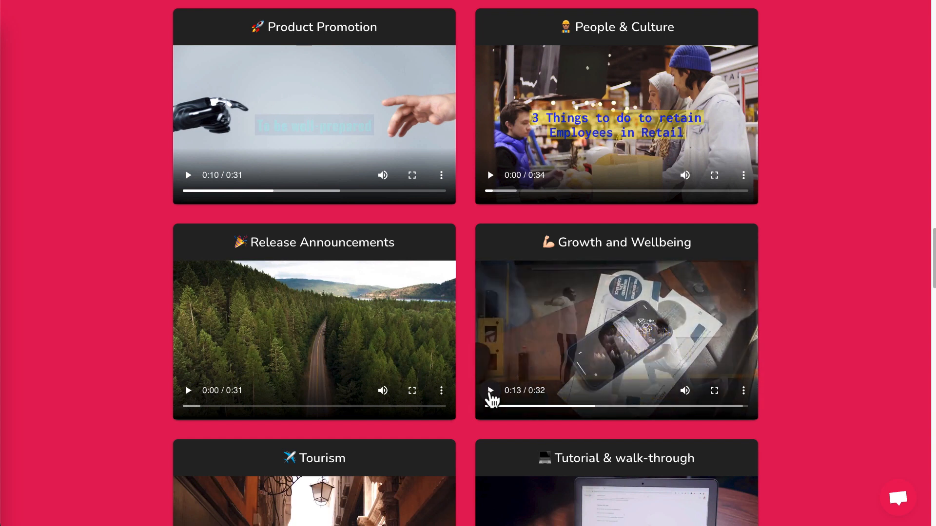
Look over the homepage's customer logos and reviews and open the Voice samples page from the footer resources.
scroll(491, 396, "down", 8)
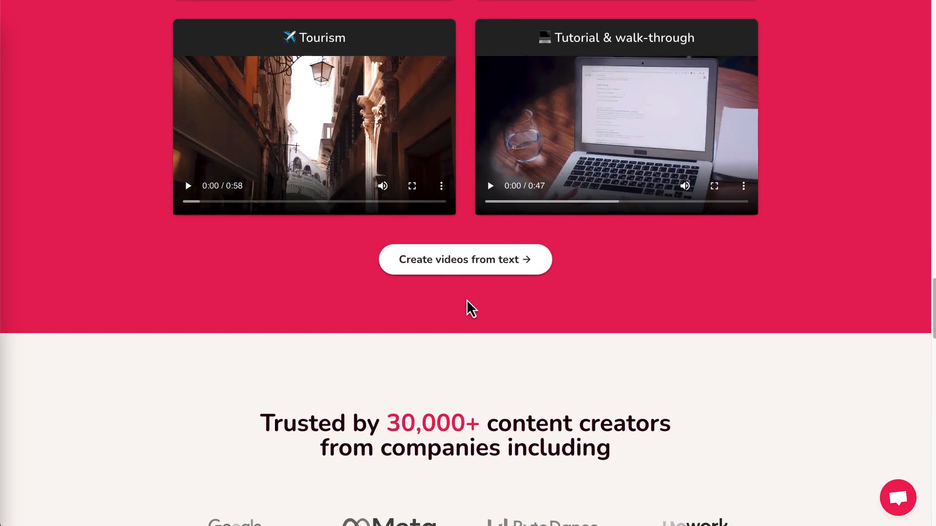
scroll(403, 458, "down", 9)
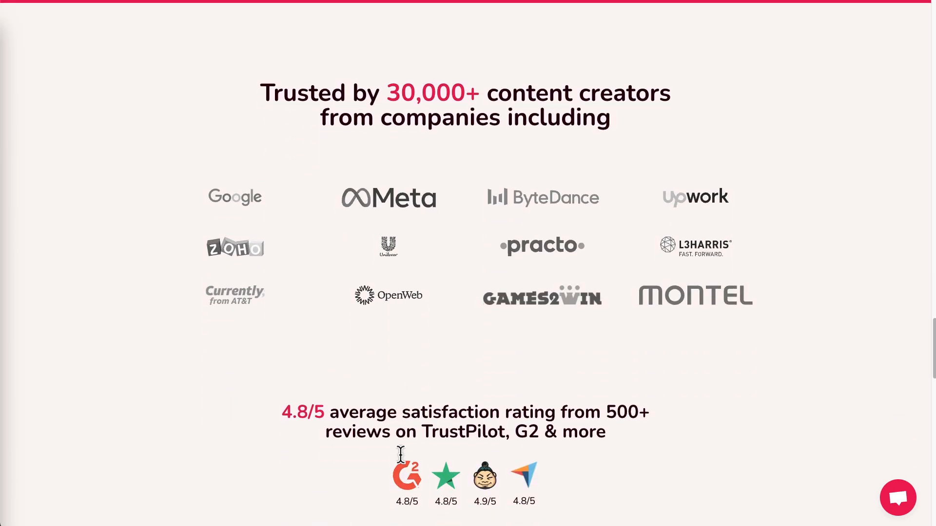
scroll(400, 456, "down", 5)
scroll(401, 456, "down", 8)
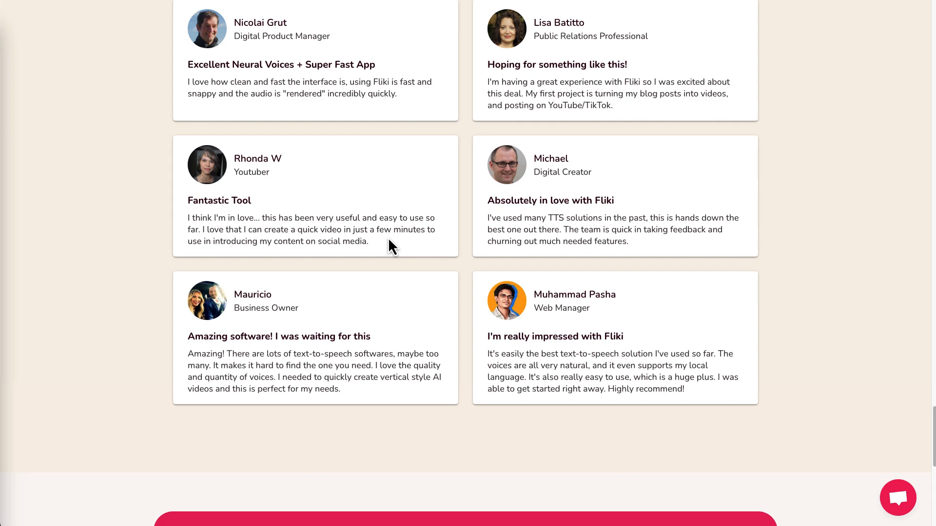
scroll(388, 239, "down", 6)
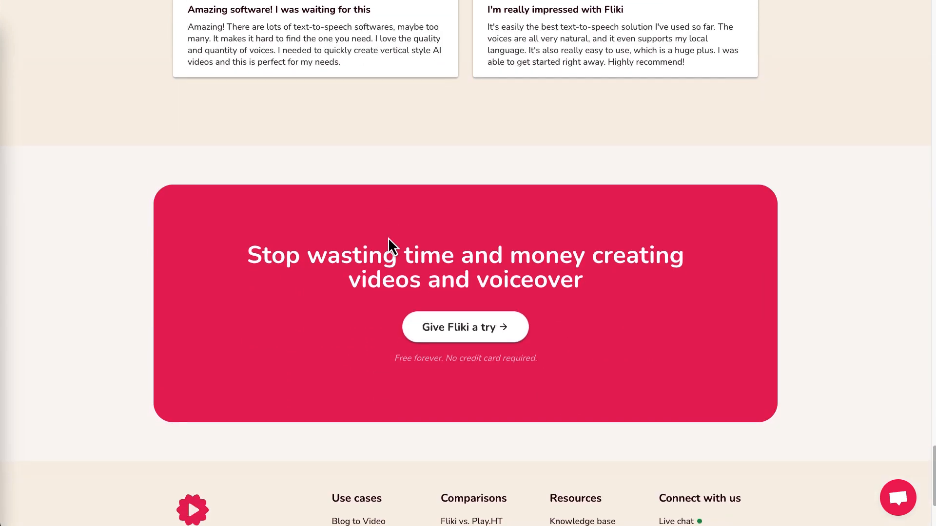
scroll(388, 238, "down", 3)
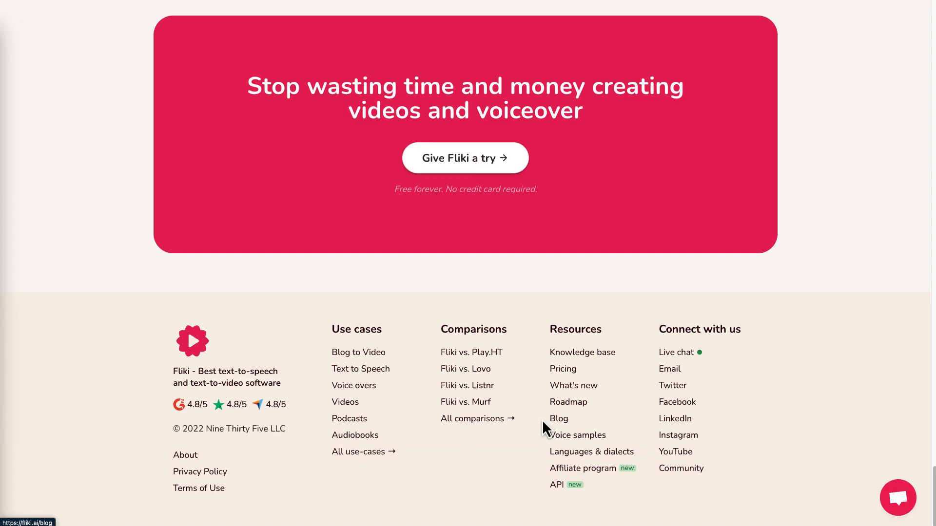
left_click(562, 437)
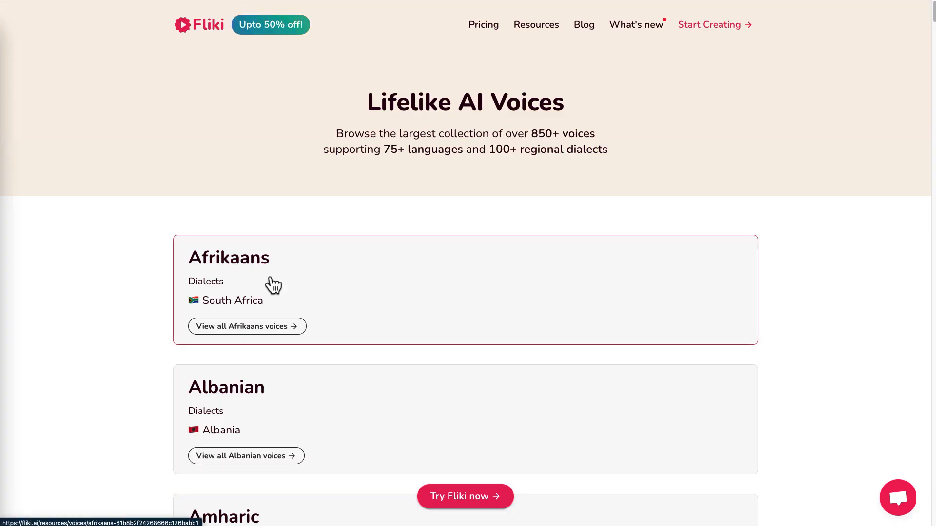
Find English in the list of voice languages and open its voice samples.
scroll(273, 285, "down", 6)
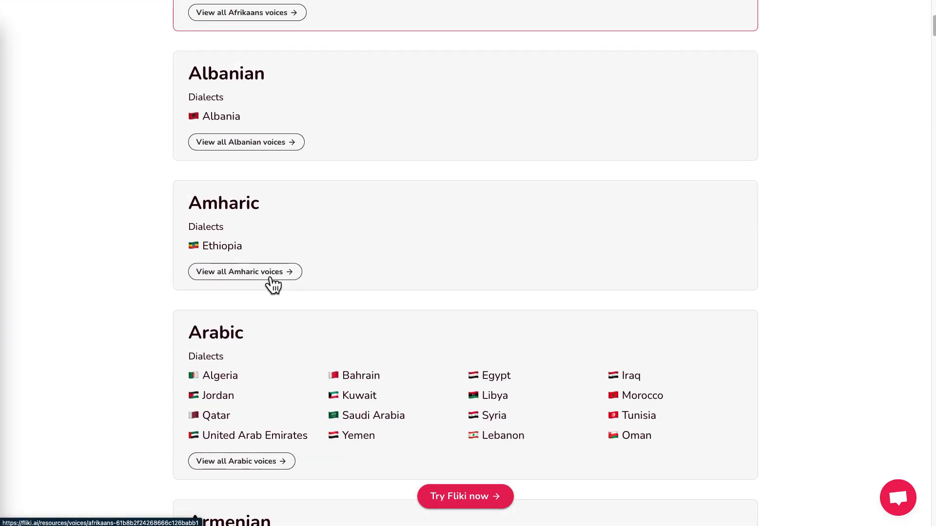
scroll(255, 363, "down", 13)
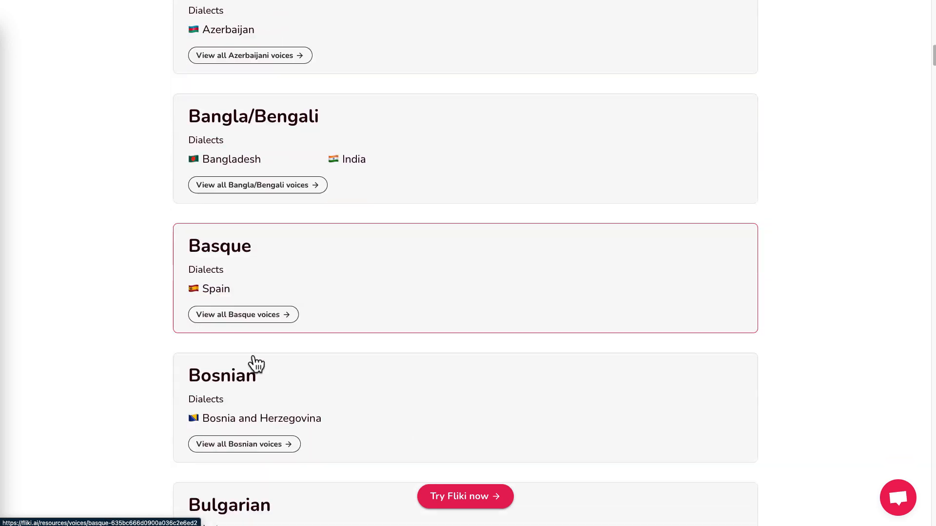
scroll(255, 363, "down", 20)
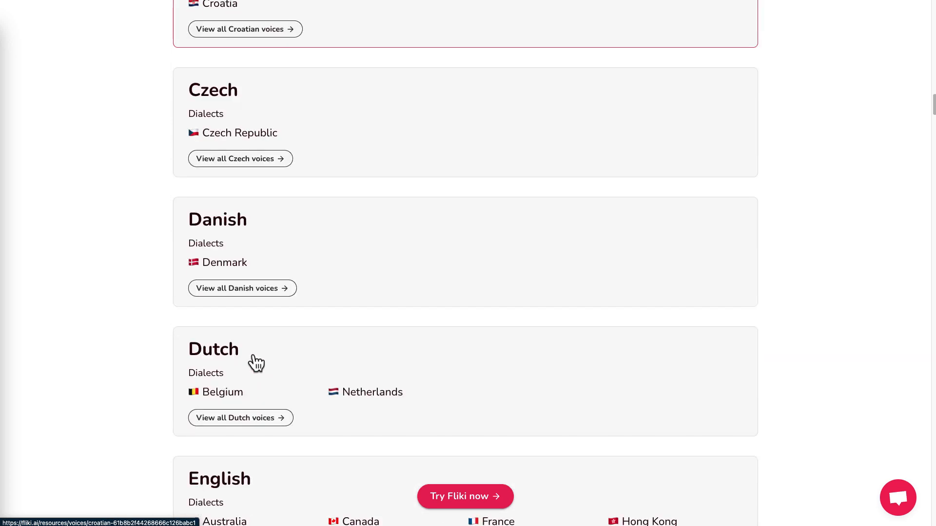
scroll(255, 363, "down", 7)
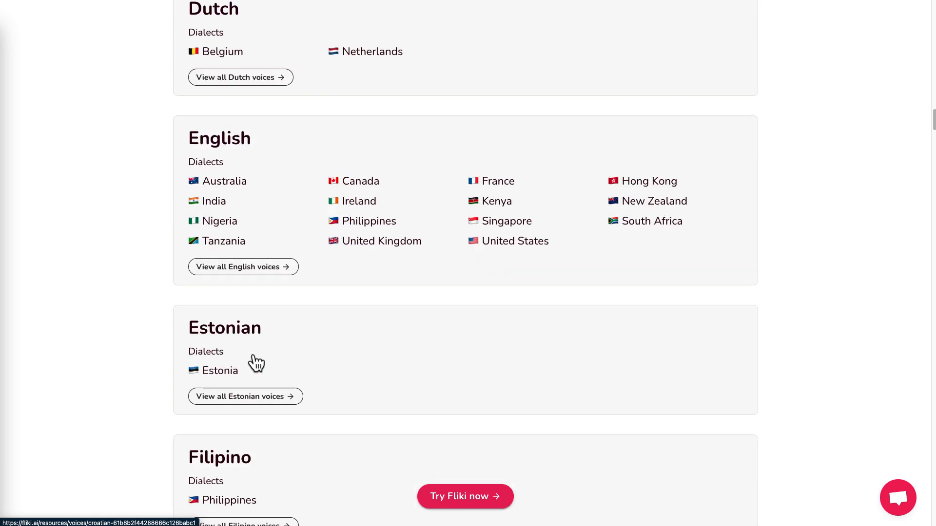
left_click(501, 252)
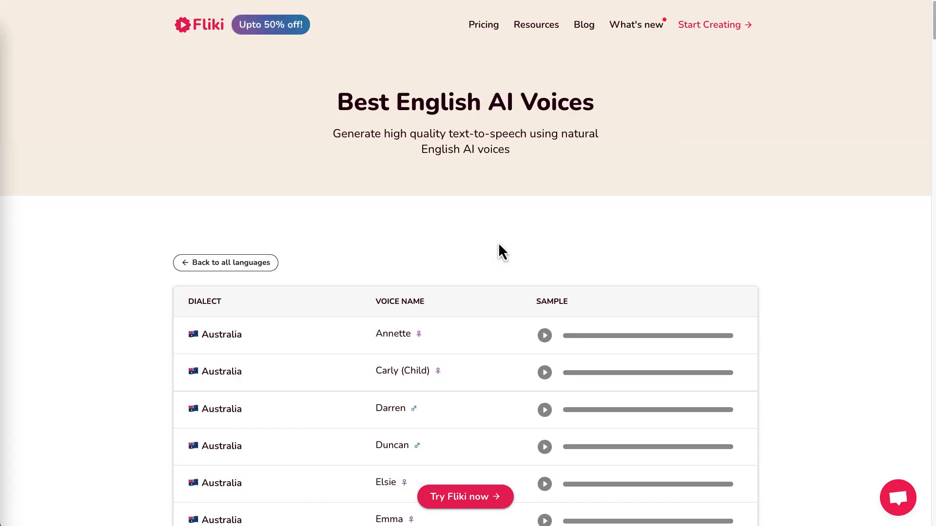
Browse the English voice table for the United States voices.
scroll(225, 352, "down", 2)
scroll(226, 334, "down", 20)
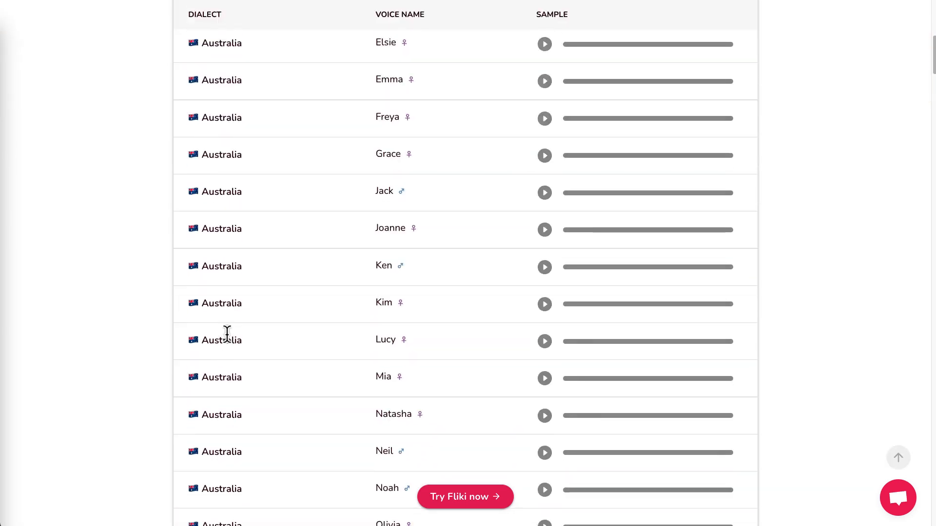
scroll(227, 335, "down", 20)
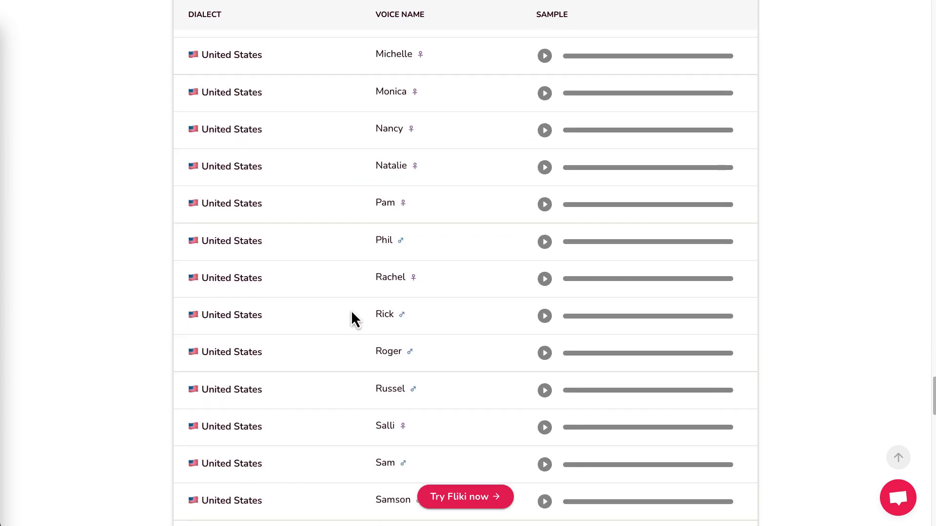
scroll(350, 322, "up", 12)
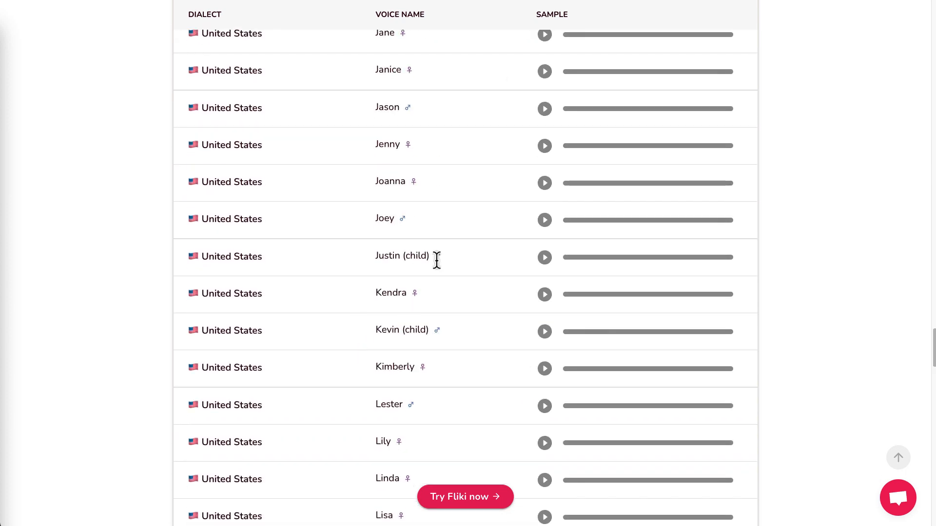
scroll(214, 310, "up", 5)
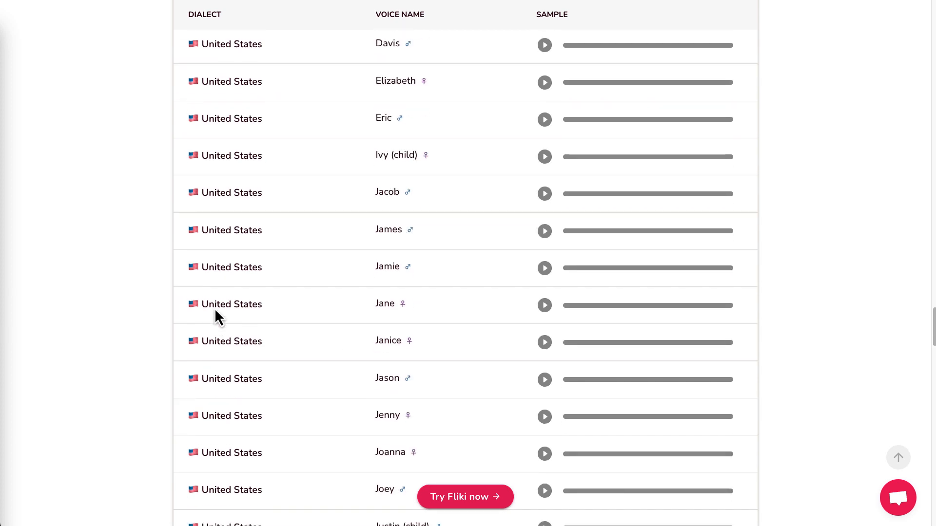
scroll(215, 308, "up", 5)
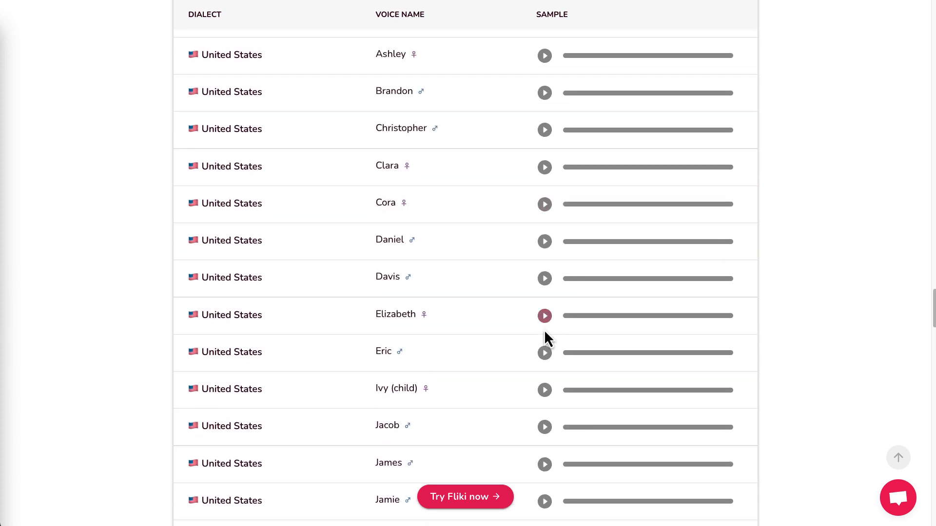
scroll(547, 363, "down", 7)
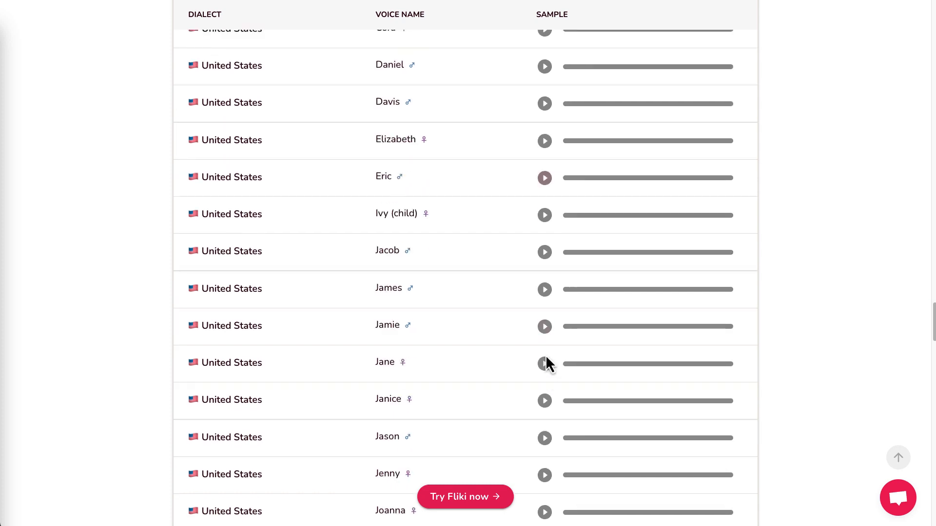
Play samples of several United States voices, including Sara, Tony and Pam.
left_click(545, 359)
scroll(545, 360, "down", 4)
scroll(546, 361, "down", 6)
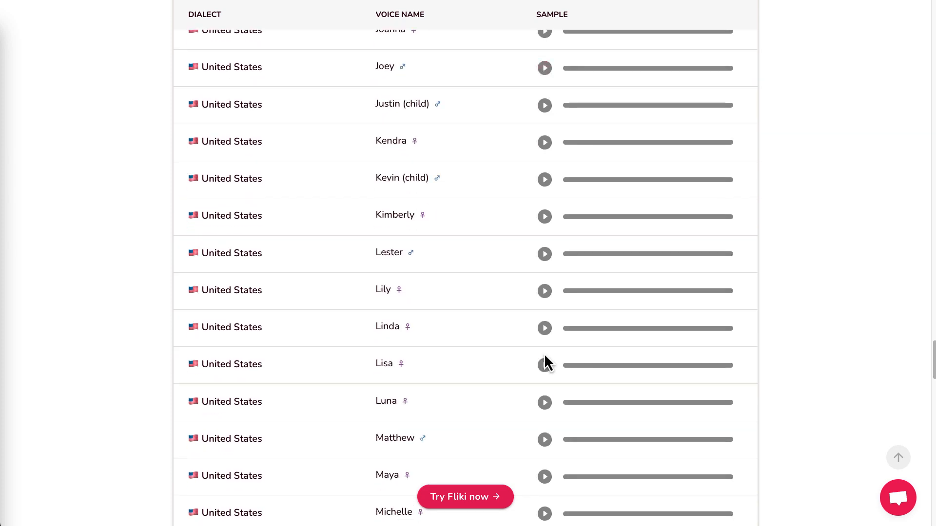
left_click(544, 353)
scroll(544, 356, "down", 8)
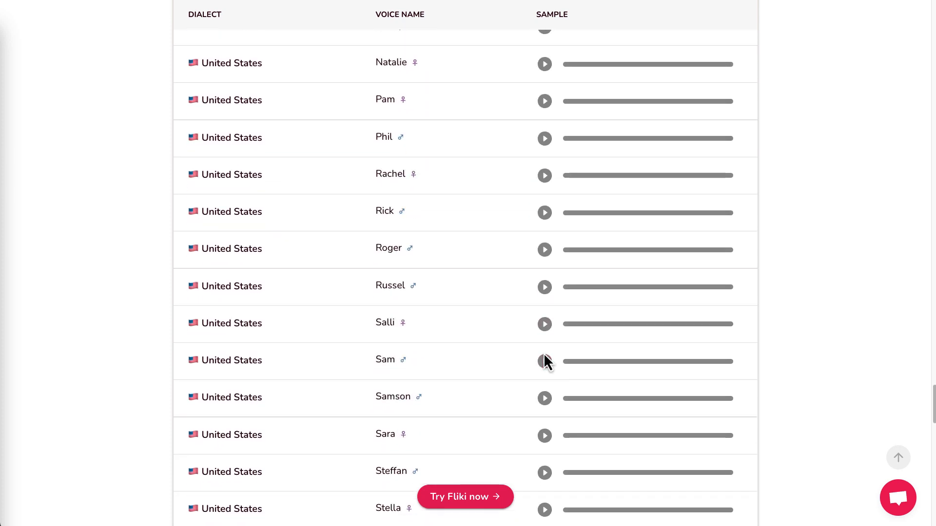
scroll(543, 354, "down", 3)
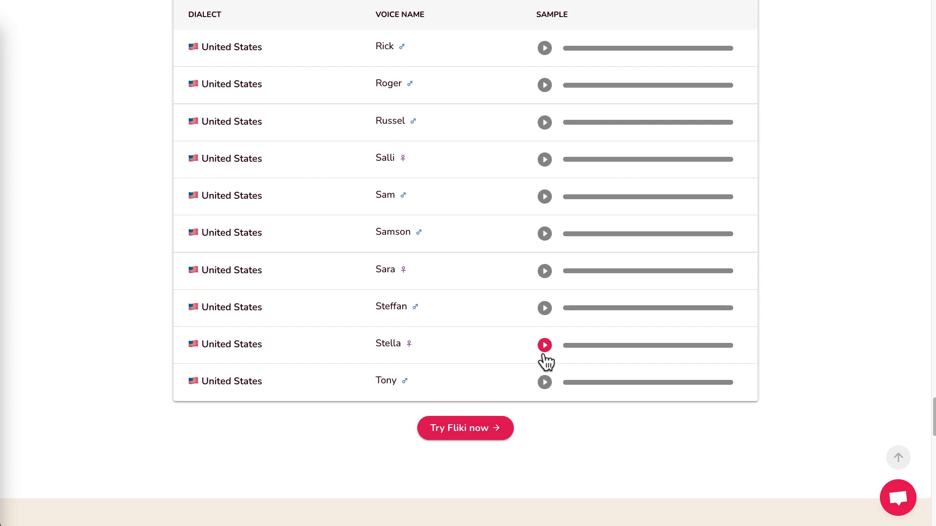
left_click(546, 274)
left_click(544, 383)
scroll(541, 393, "up", 3)
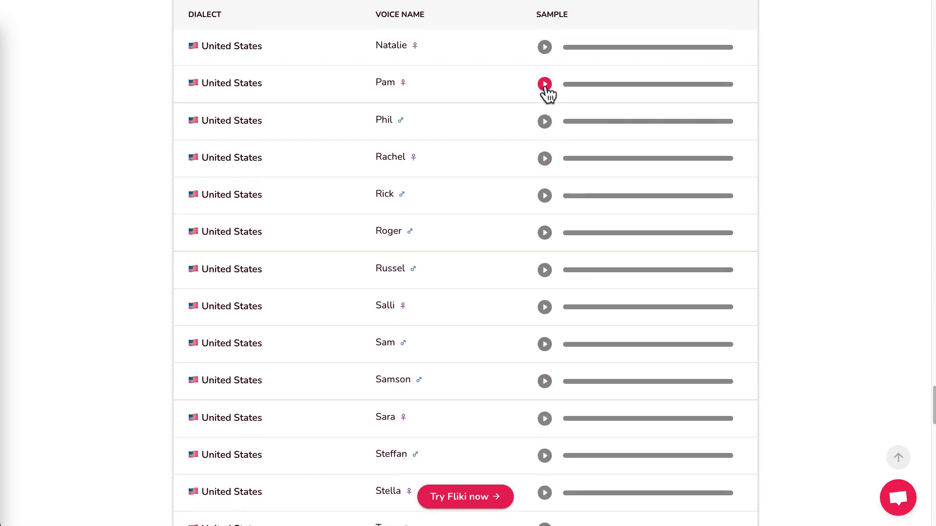
left_click(544, 84)
Go back through the English voice table from the United States voices to the United Kingdom voices.
scroll(504, 404, "up", 7)
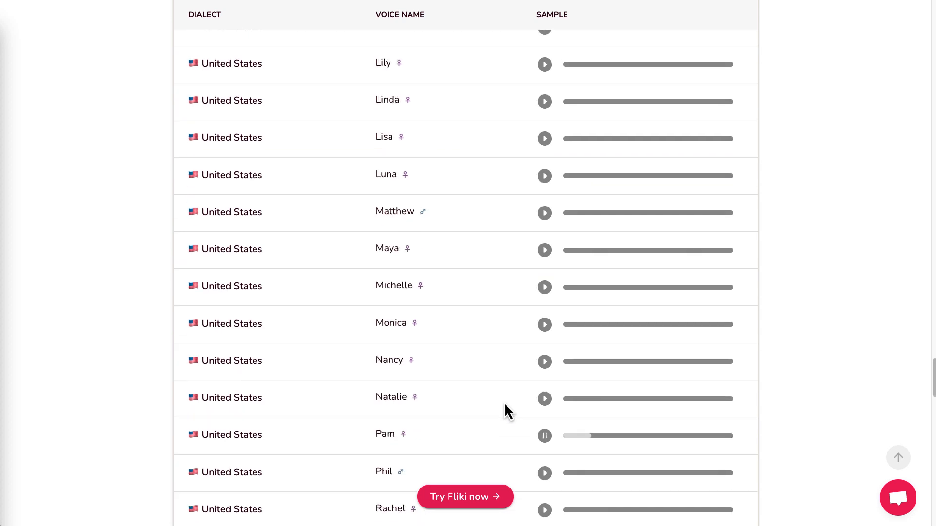
scroll(507, 412, "up", 1)
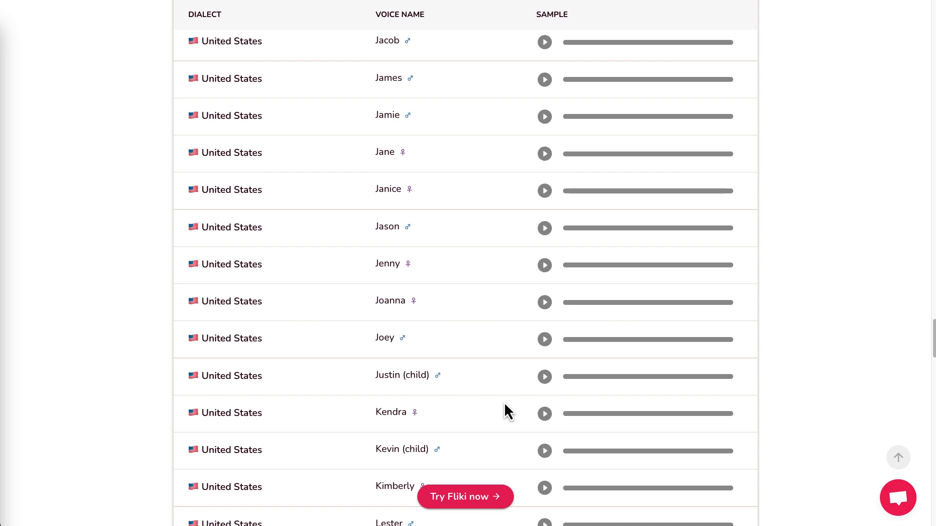
scroll(505, 404, "up", 20)
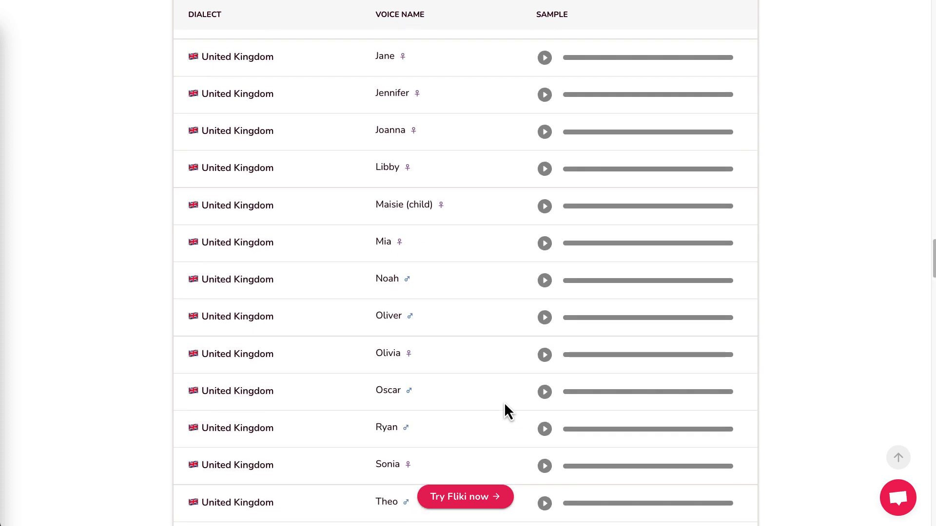
Play the sample of the Tanzanian English voice Elimu and look through the Tanzania and United Kingdom voices.
scroll(504, 405, "up", 13)
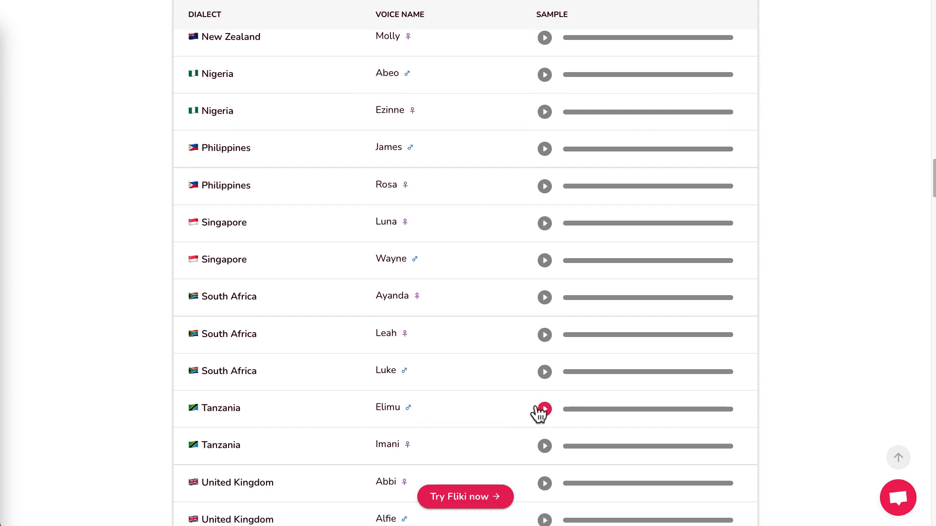
left_click(544, 410)
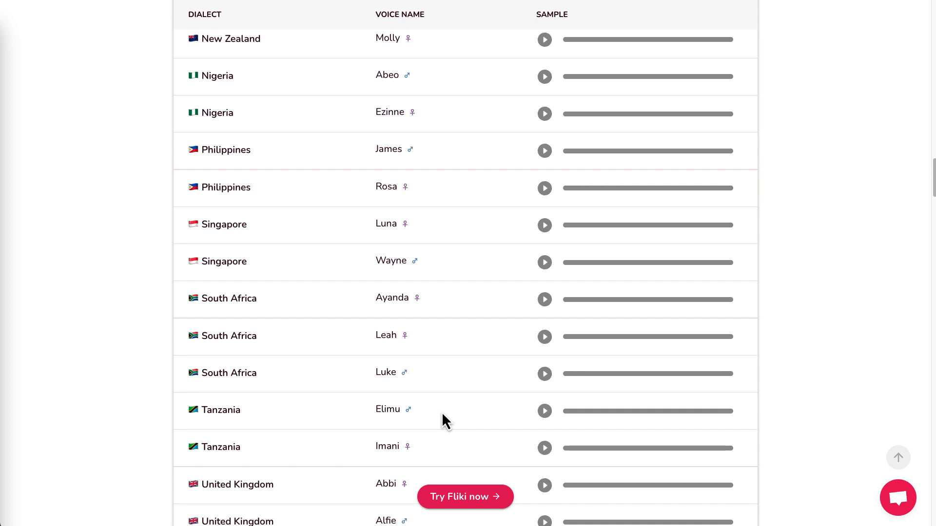
scroll(442, 415, "down", 7)
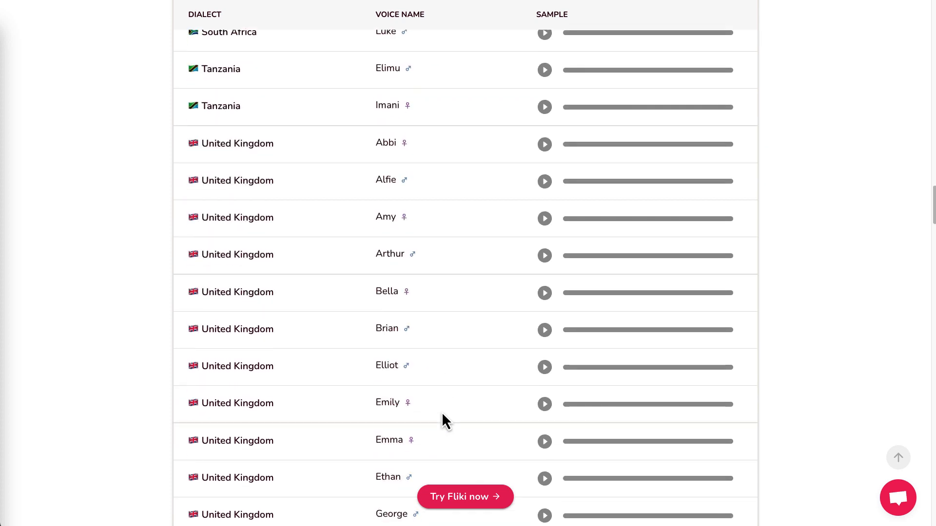
scroll(499, 401, "down", 1)
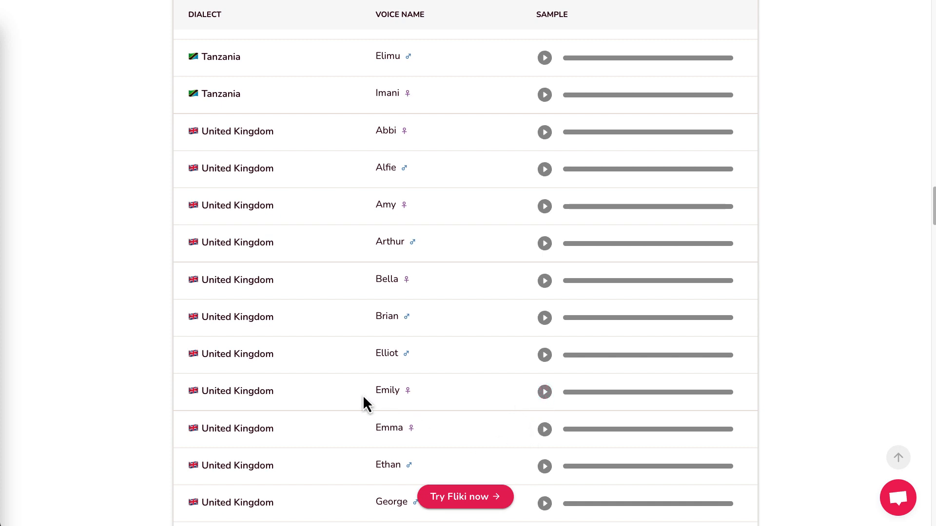
scroll(363, 395, "down", 2)
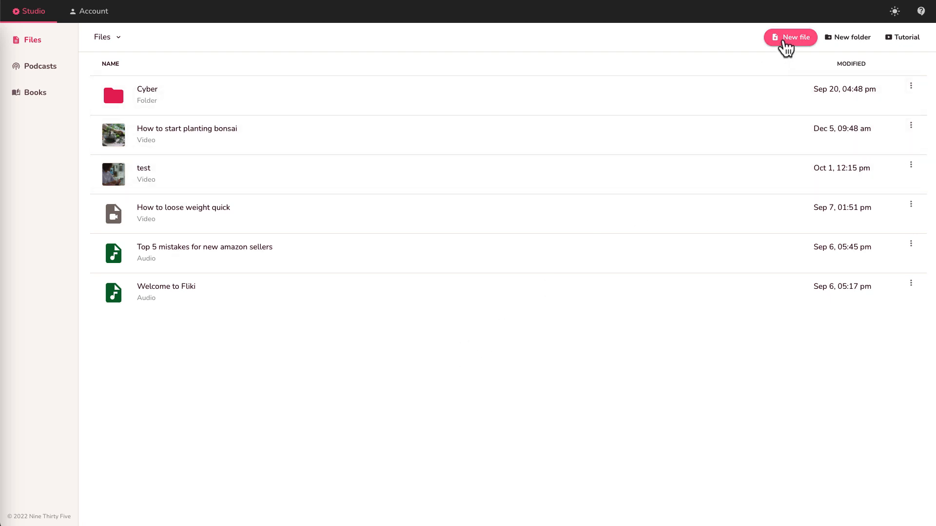
Create a new video file named "How to make money online living in a van" in the Fliki studio.
left_click(784, 41)
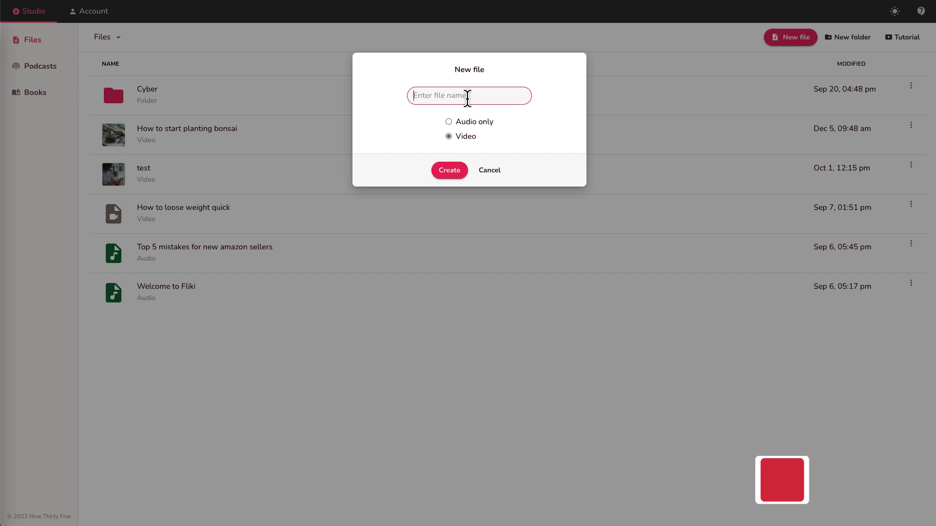
type("How to make mon")
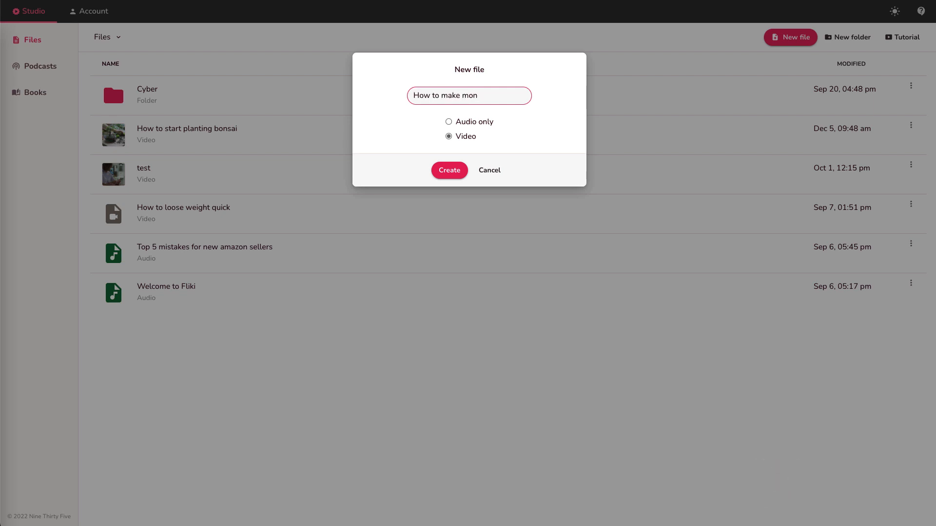
type("ey online living in a va")
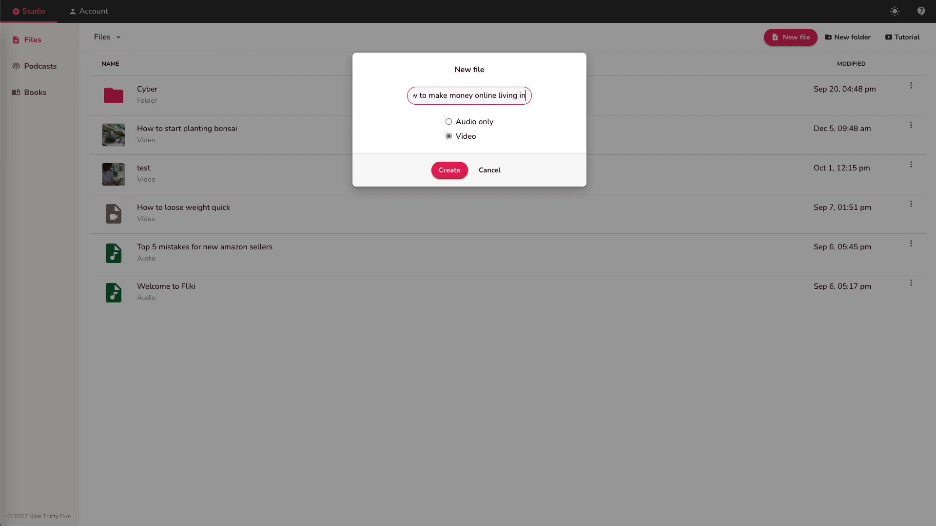
type("n")
key("Return")
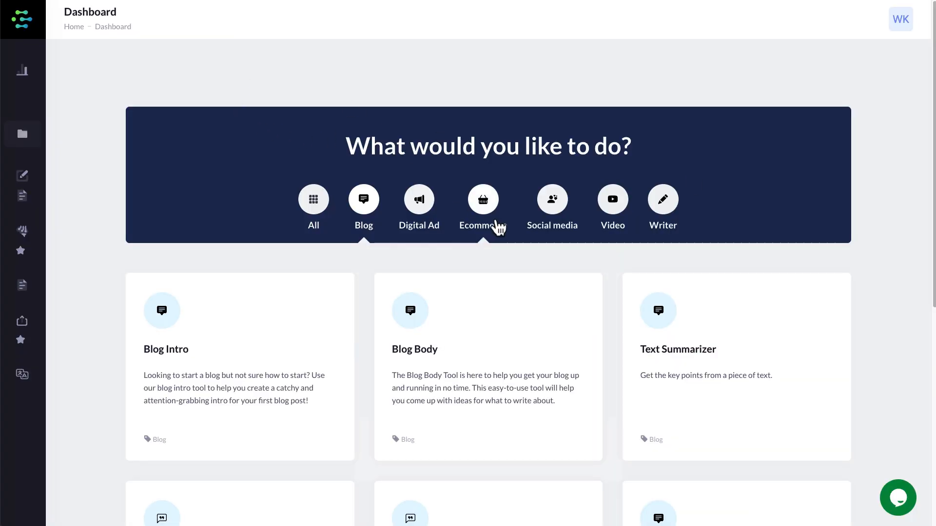
In the AI writing assistant, generate a Blog Outline on "how to make money while living in a van" for "amazon kindle publishing" and open it as a document.
scroll(359, 205, "down", 2)
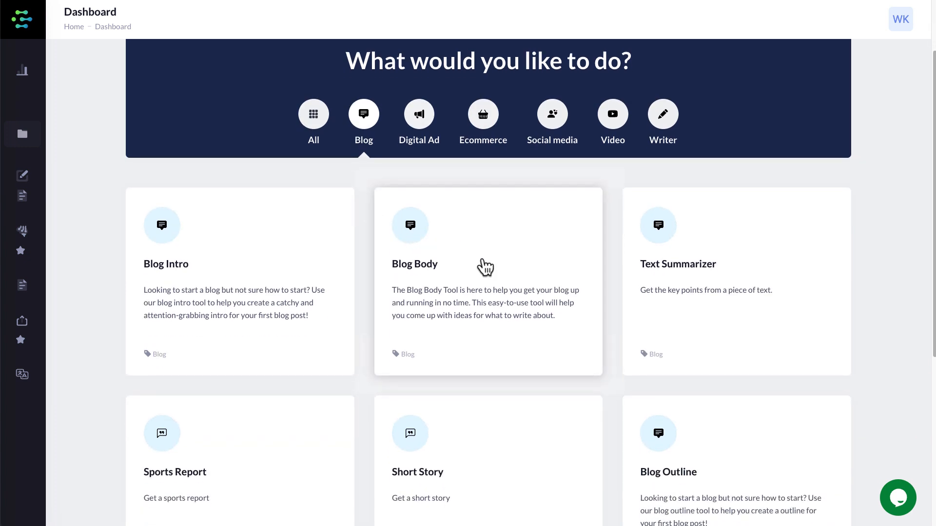
left_click(643, 429)
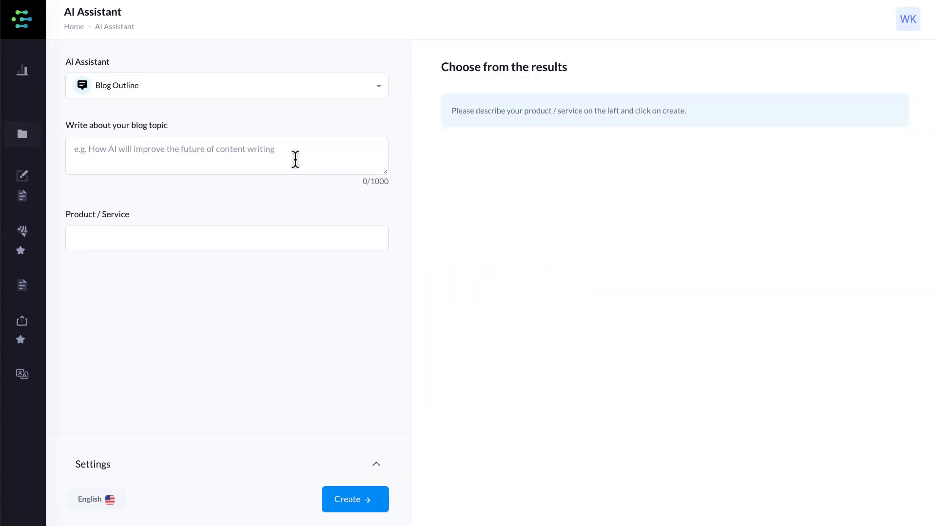
left_click(163, 148)
type("how to make money while living in a van")
key("Tab")
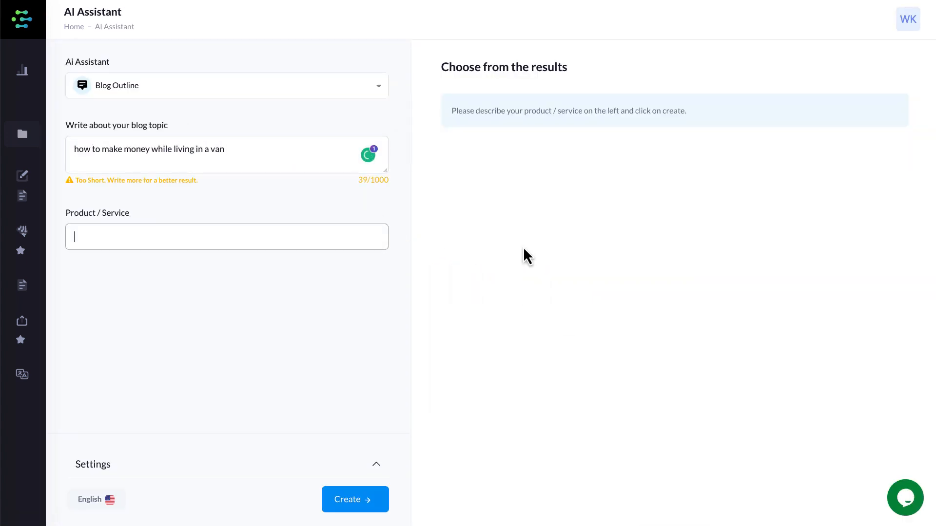
type("amazon kindle publishing")
key("Return")
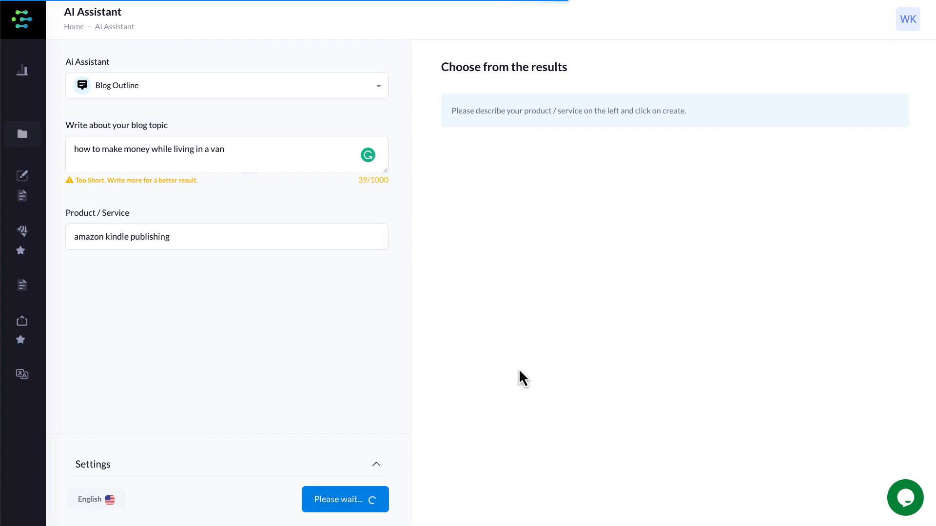
left_click(452, 105)
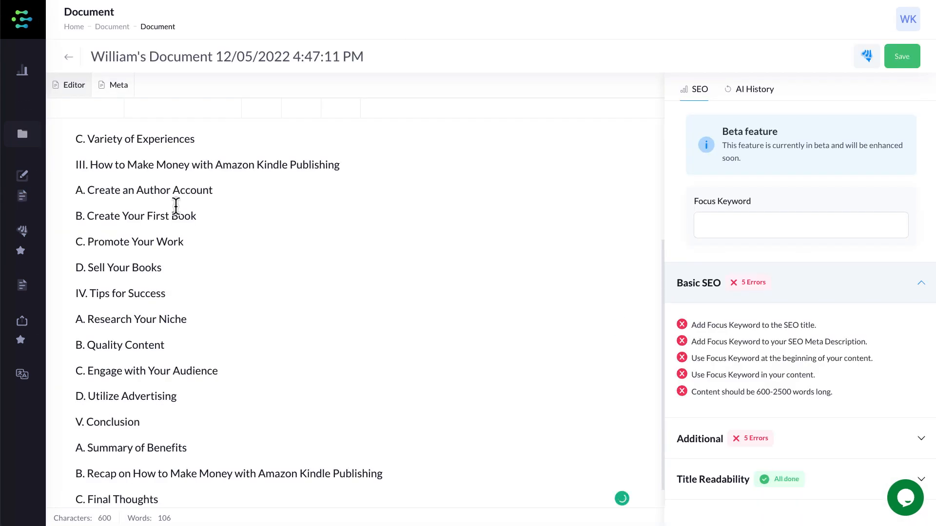
Set the document's SEO focus keyword to "Kindle publishing".
left_click_drag(148, 174, 62, 177)
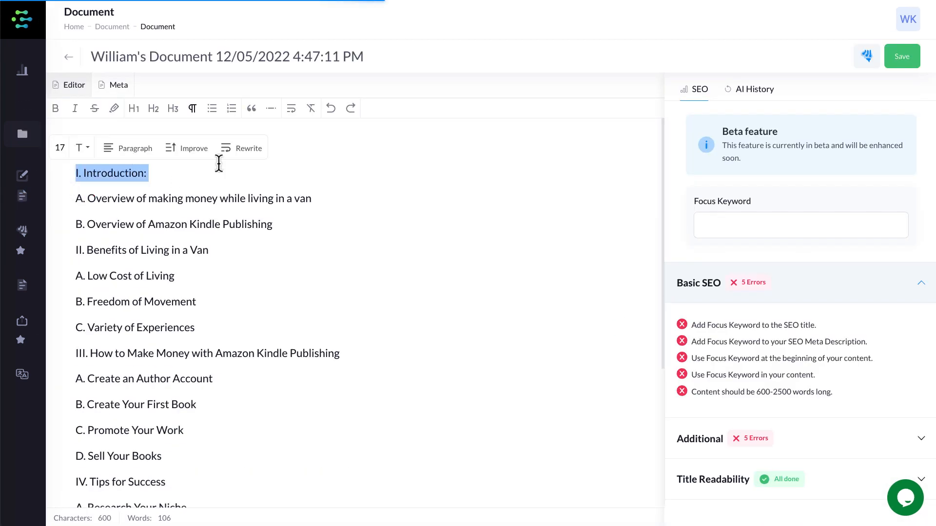
left_click(760, 226)
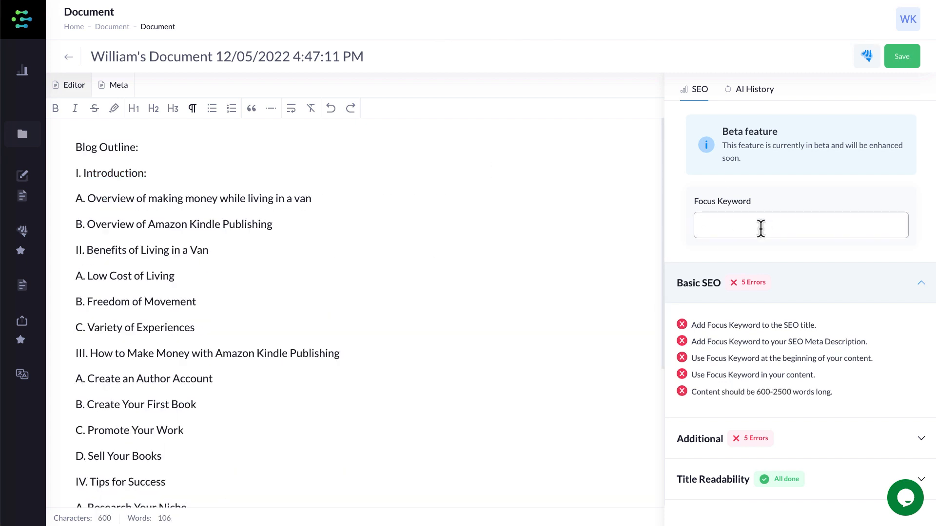
type("making money liv")
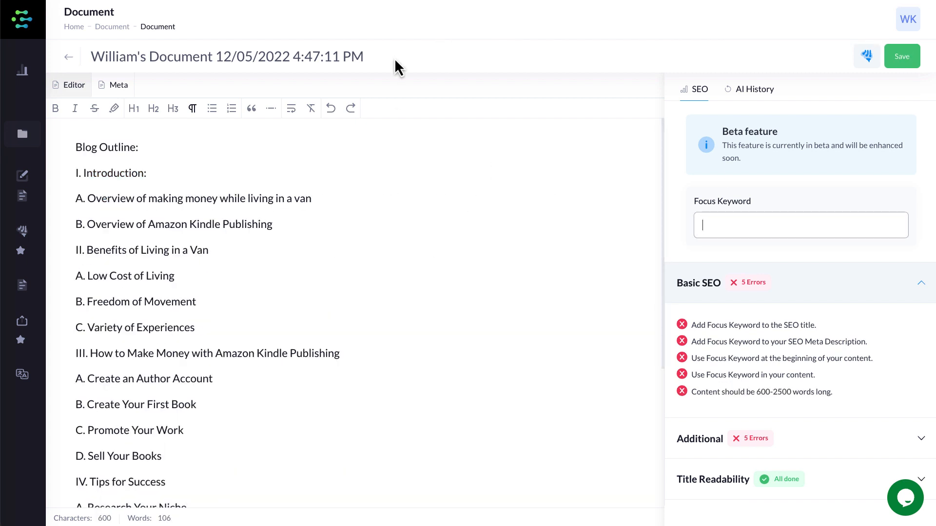
left_click(750, 226)
type("Kindle publishing")
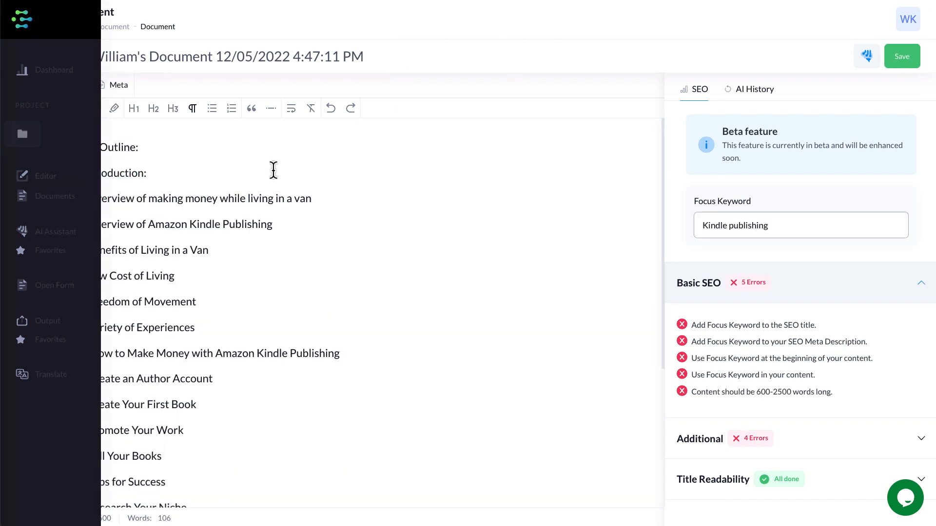
Insert "with amazon kindle publishing" after "making money" in outline point A of the introduction and generate paragraphs from that line.
left_click_drag(88, 198, 313, 198)
left_click(220, 200)
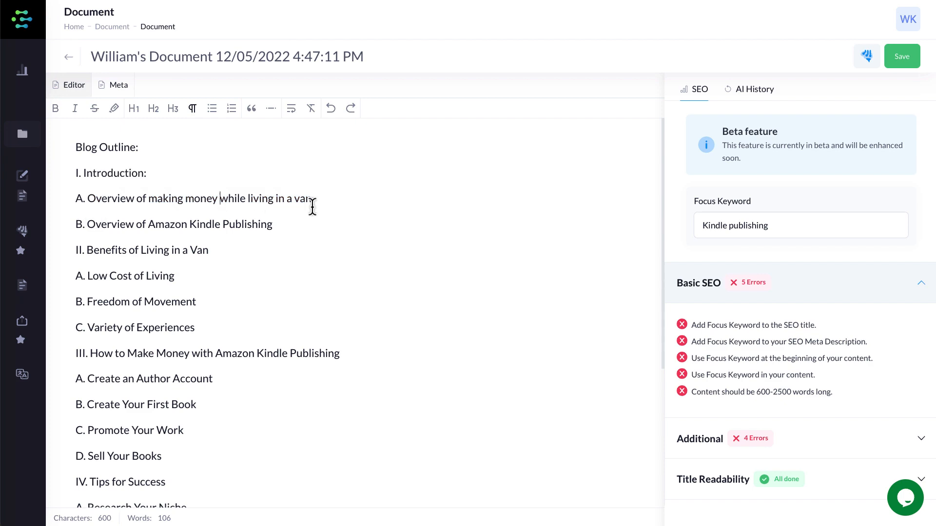
type("with amazon kindle publishing")
left_click_drag(87, 200, 460, 200)
left_click(250, 175)
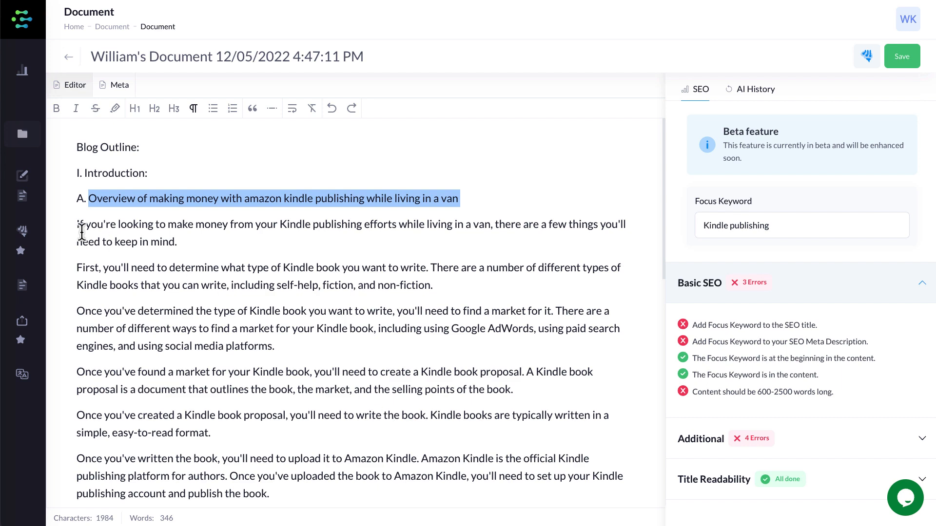
Copy the generated paragraphs below point A and paste them into the Fliki video file in place of its title text.
scroll(81, 231, "down", 1)
left_click(75, 177)
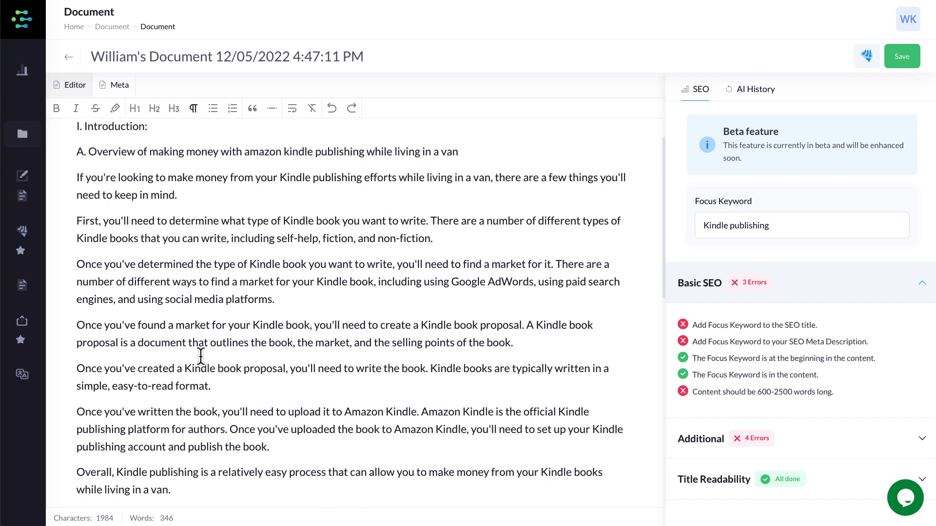
left_click_drag(190, 488, 76, 189)
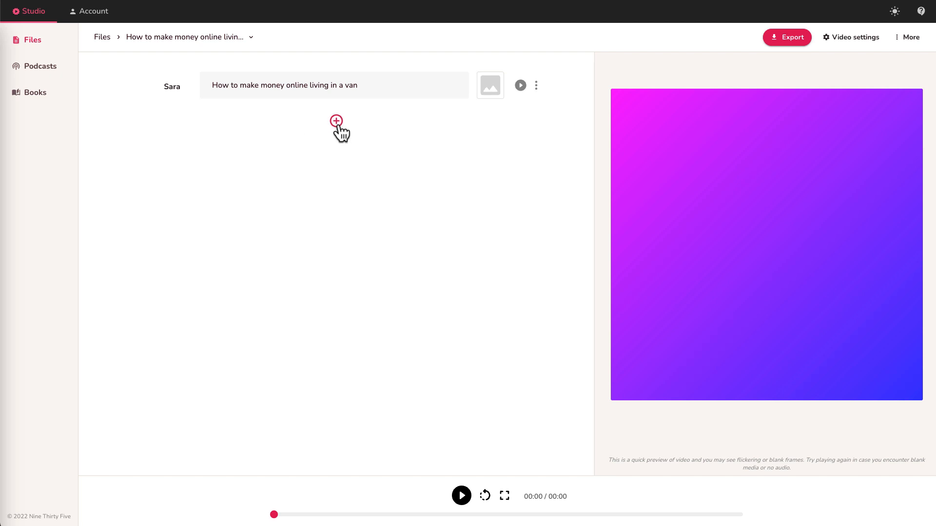
left_click_drag(379, 88, 256, 75)
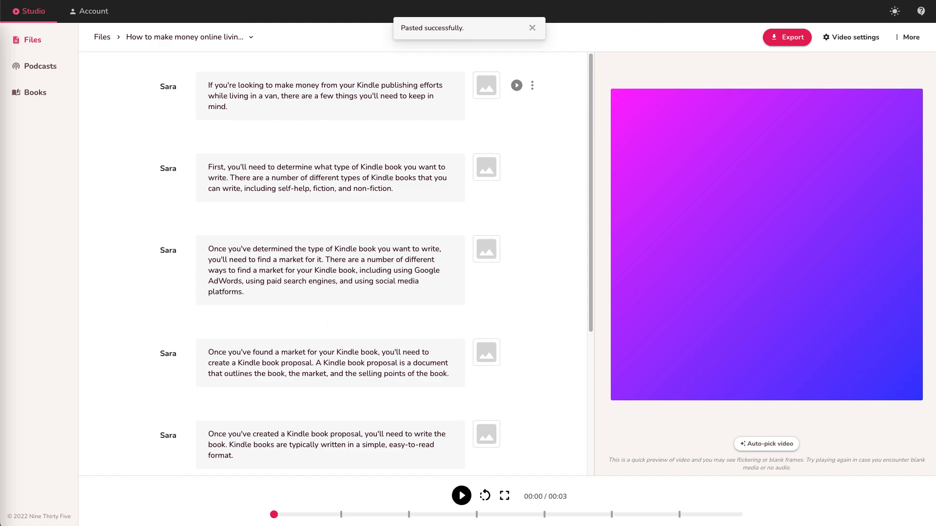
Look over the generated paragraphs and the outline again in the writing assistant's document.
left_click(524, 1)
scroll(126, 263, "down", 3)
scroll(124, 264, "up", 4)
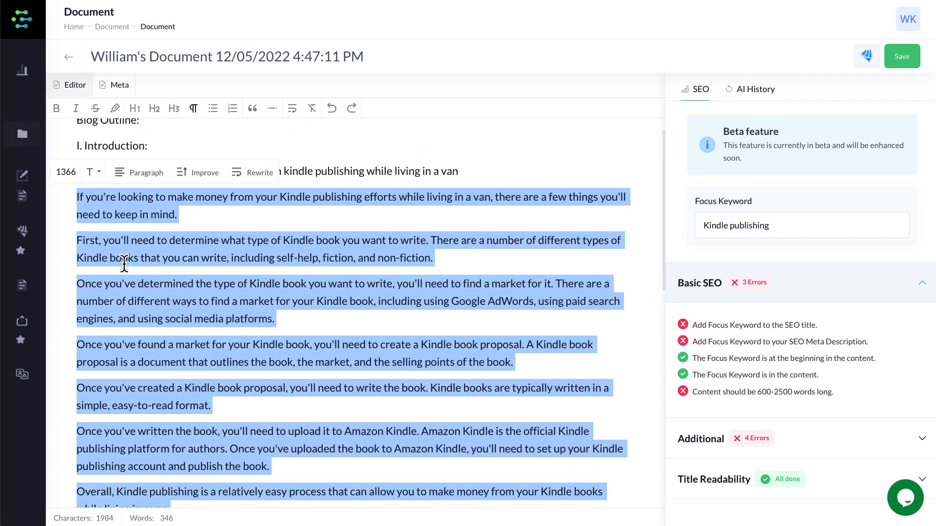
scroll(124, 263, "up", 1)
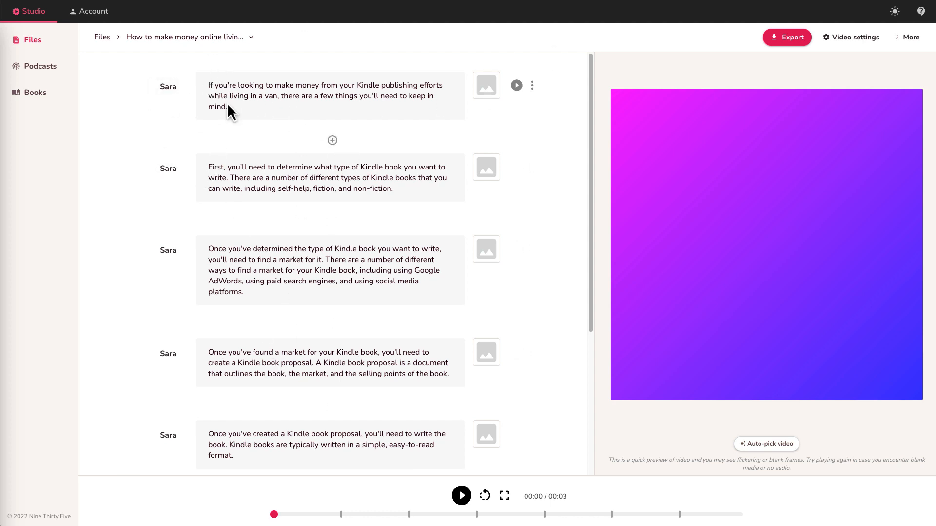
Open the voice selection for the first section in Fliki and examine the voice style and gender options.
left_click(168, 87)
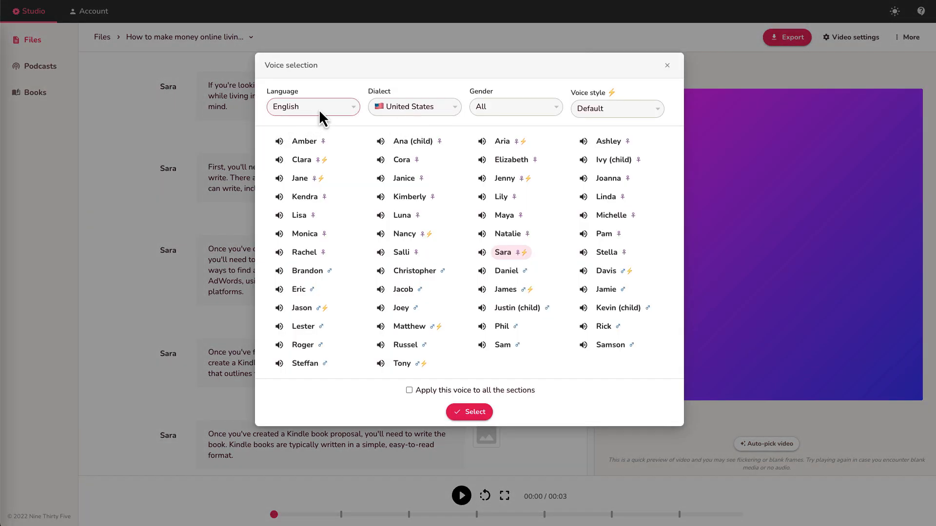
left_click(600, 108)
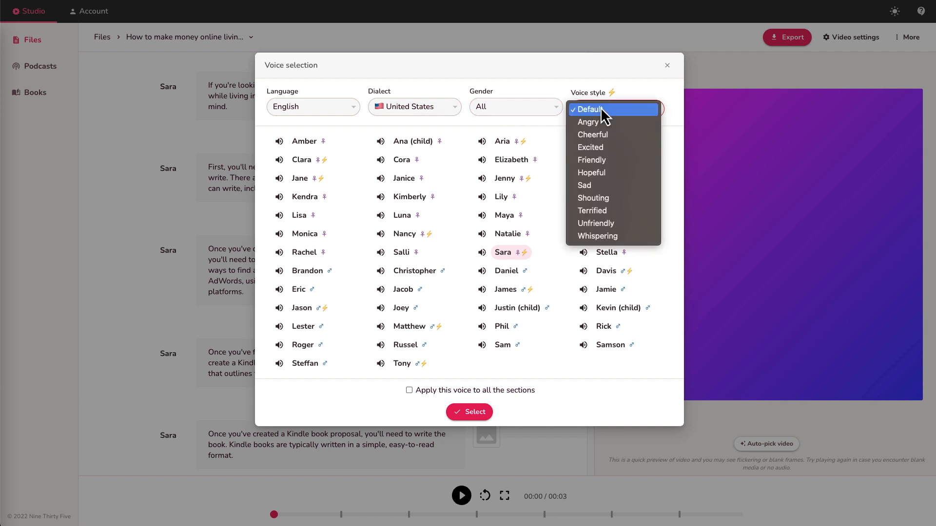
left_click(538, 78)
left_click(515, 110)
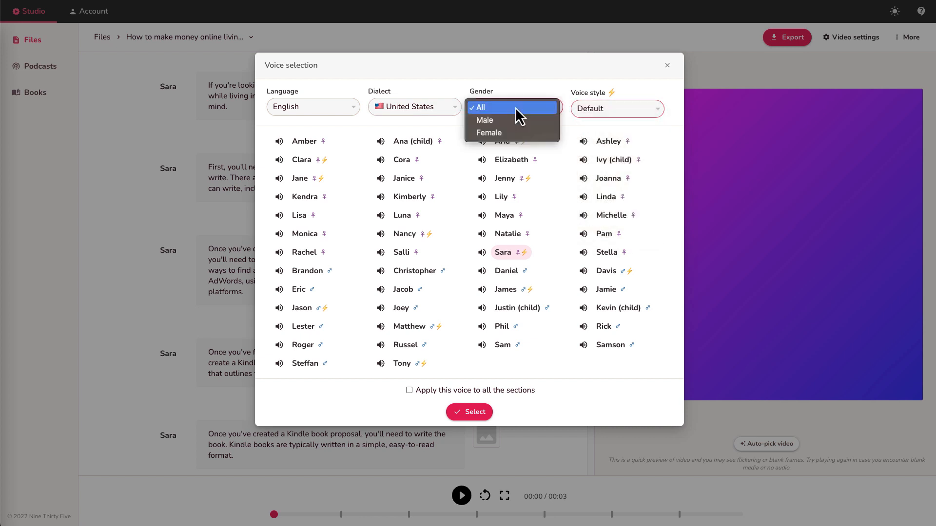
left_click(481, 87)
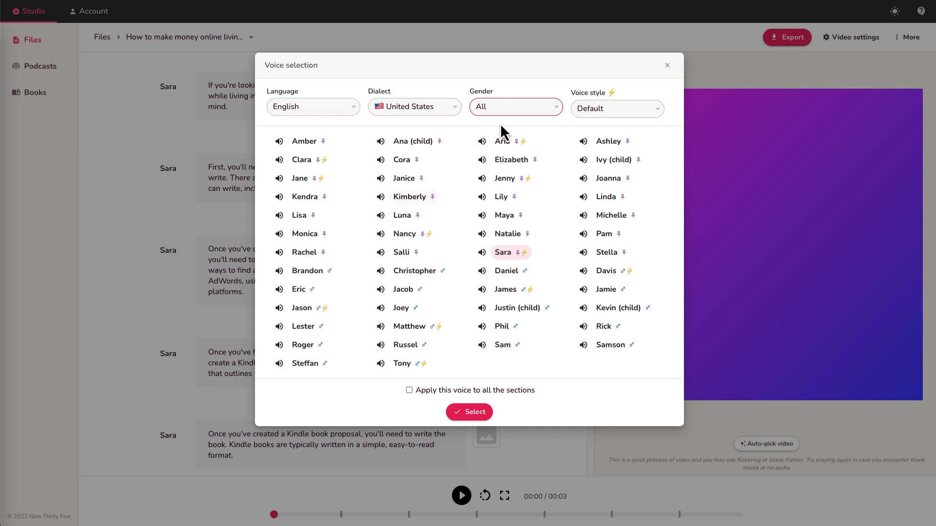
left_click(507, 111)
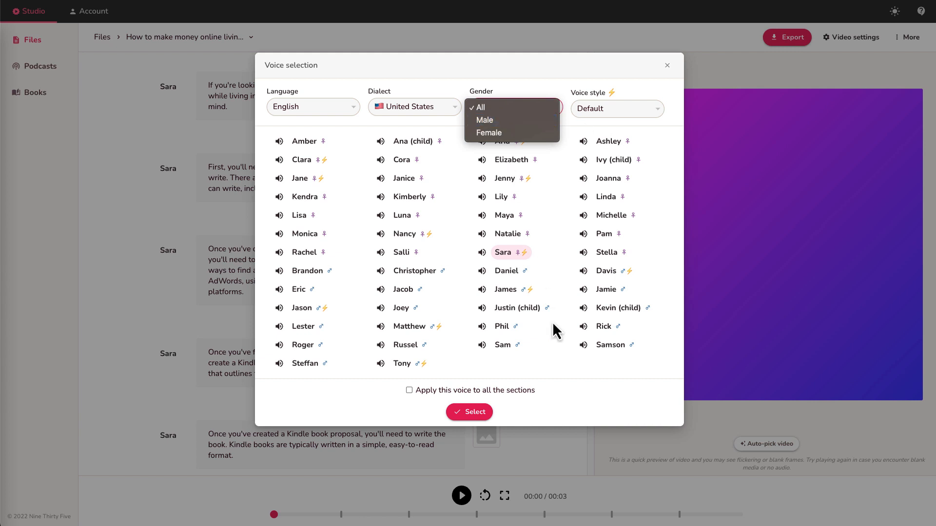
left_click(536, 313)
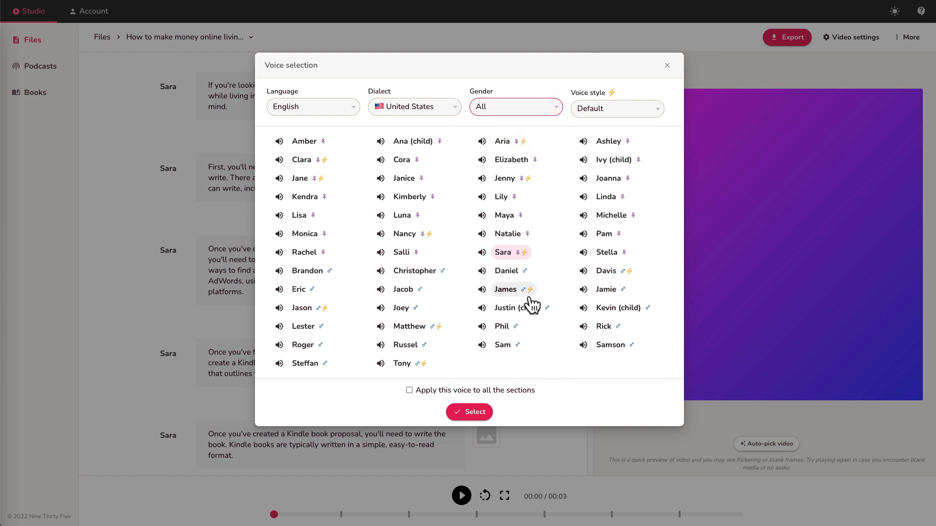
Set the voice style to Friendly, choose the United States voice Sara, and apply the voice to all sections.
left_click(607, 110)
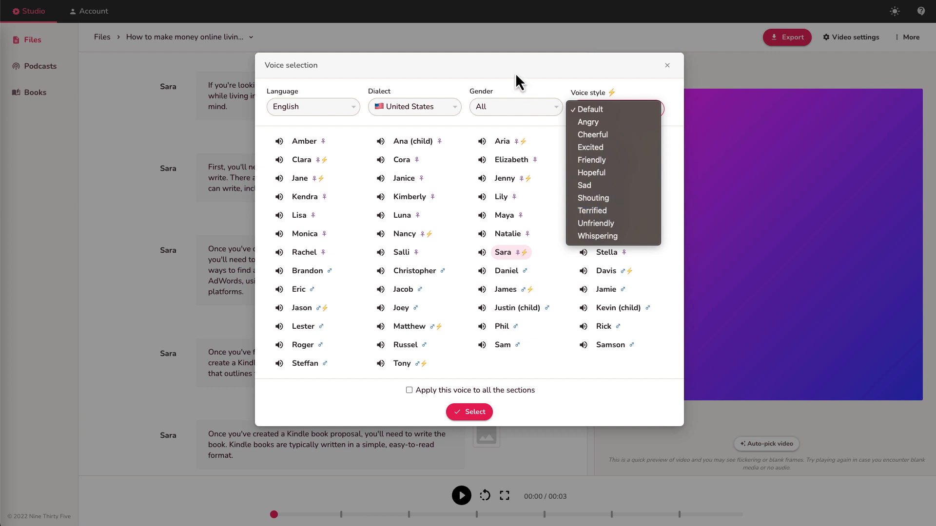
left_click(584, 164)
left_click(503, 254)
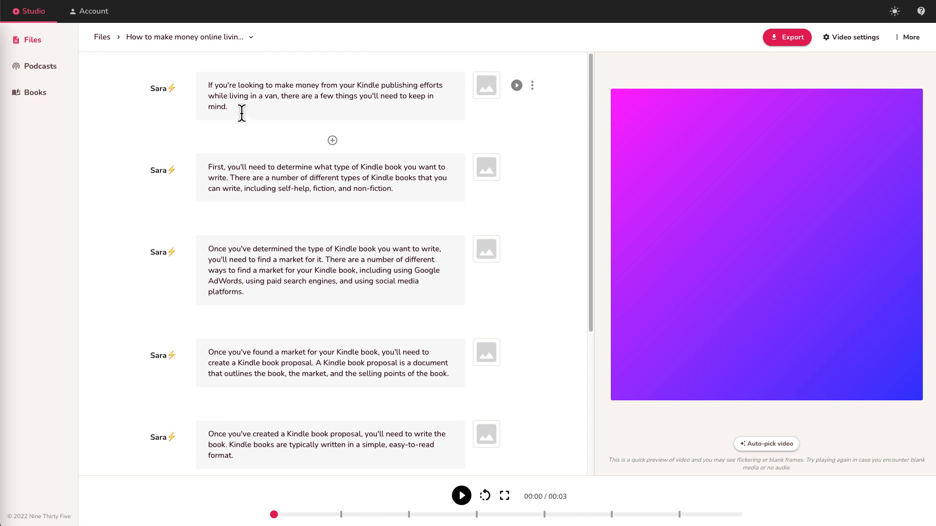
Select the first section's text to examine its emphasis, tuning, pause and pronunciation options.
left_click_drag(230, 107, 207, 89)
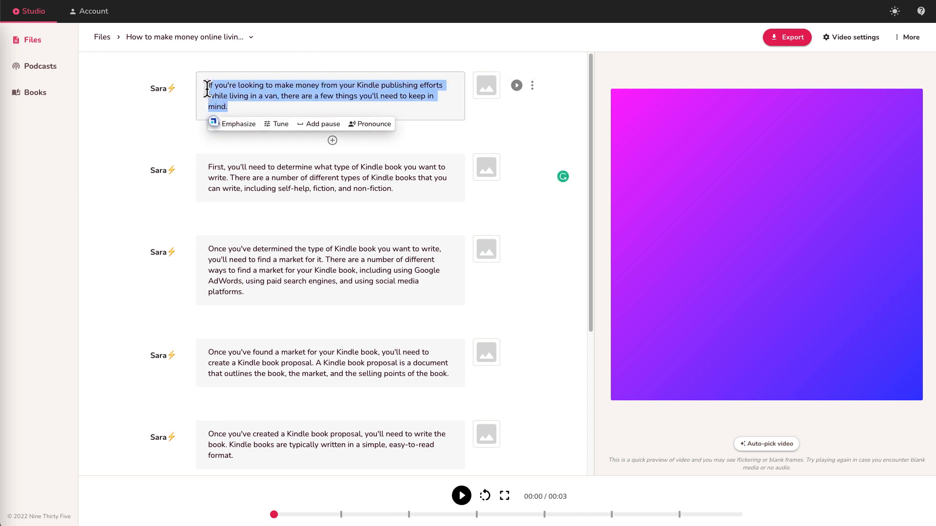
left_click(373, 136)
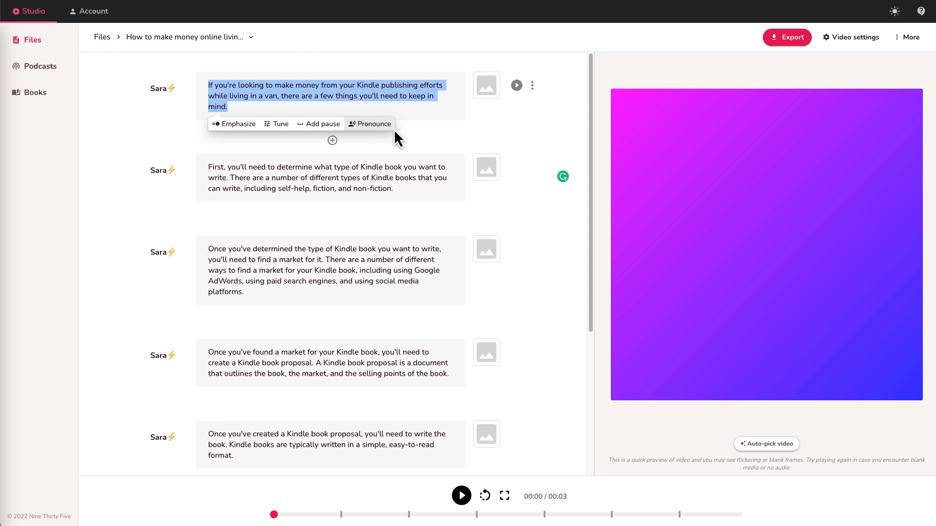
Deselect the first section's text and examine the additional actions available for that section.
left_click(448, 144)
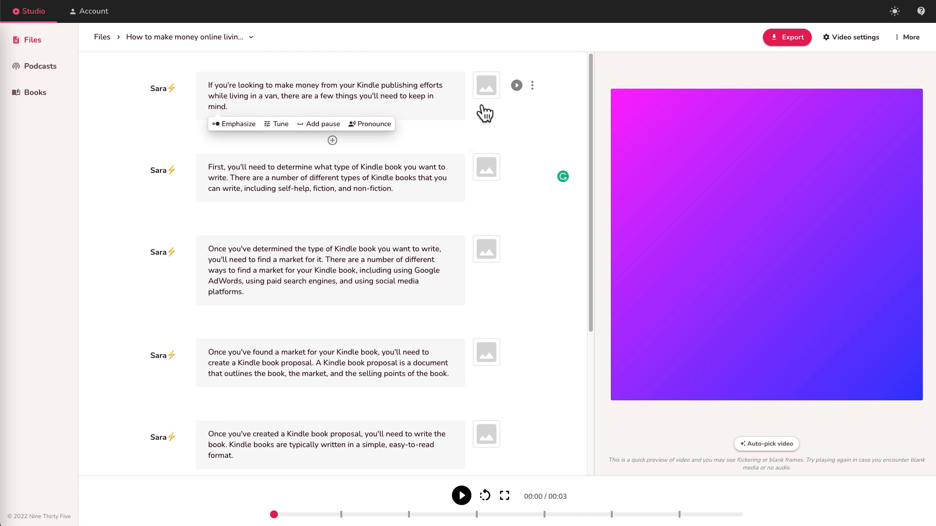
left_click(533, 86)
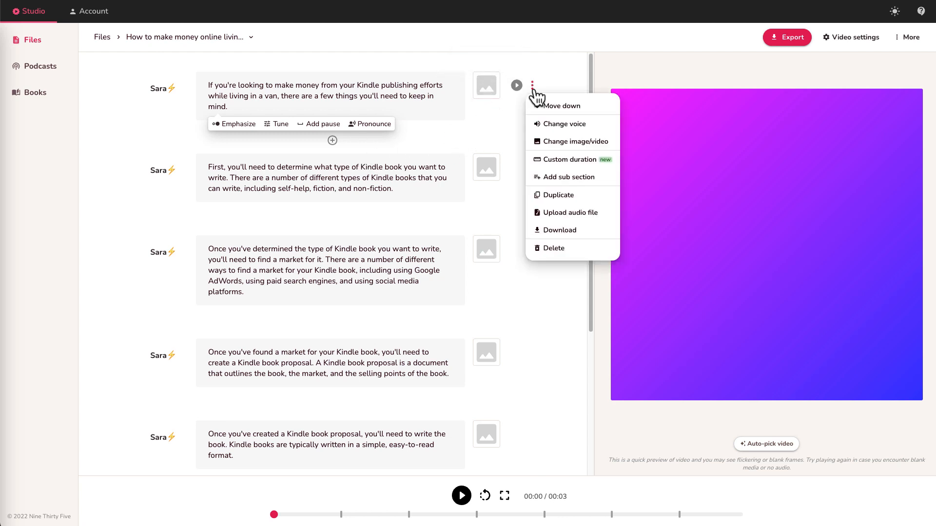
left_click(499, 129)
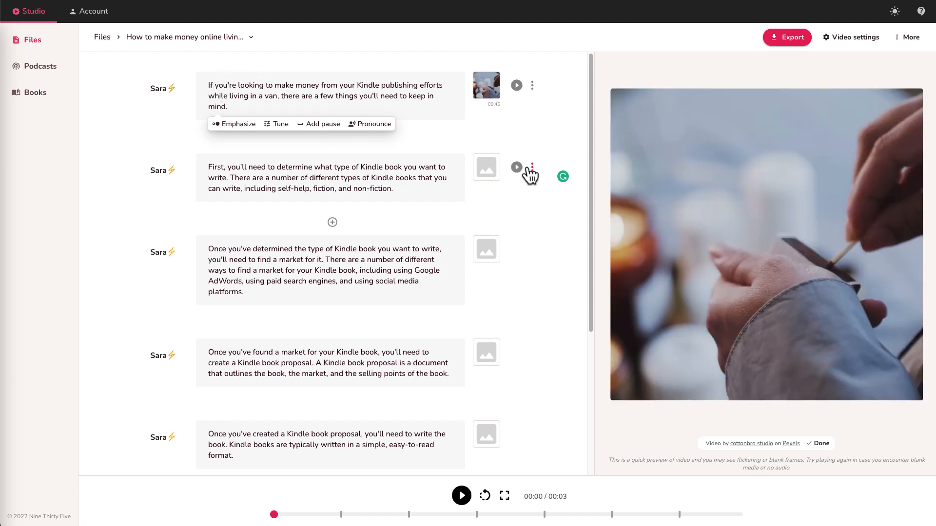
Auto-pick stock videos for the second section and the remaining sections below it.
left_click(395, 178)
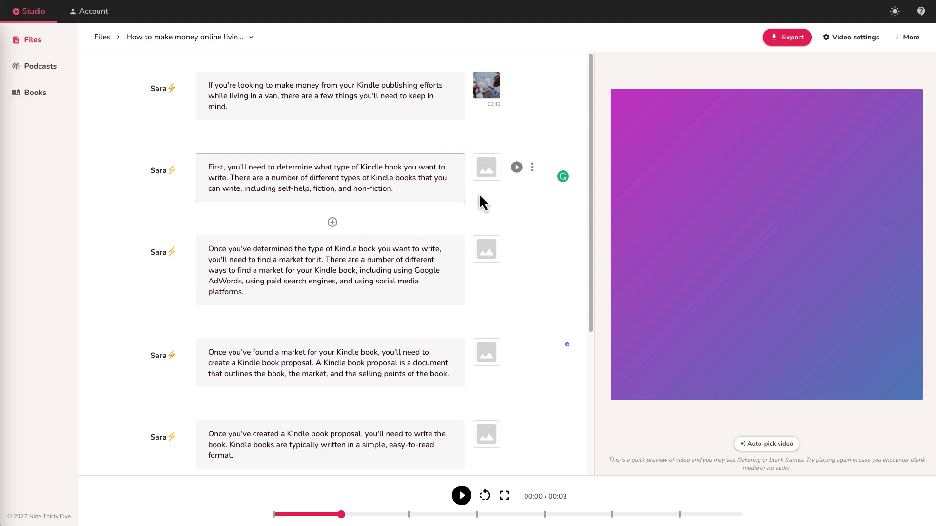
left_click(741, 445)
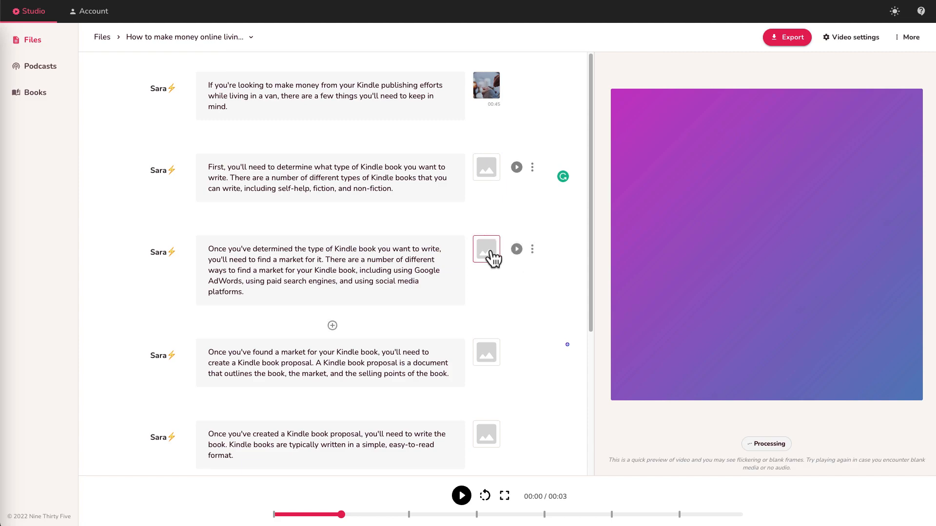
left_click(493, 258)
left_click(589, 387)
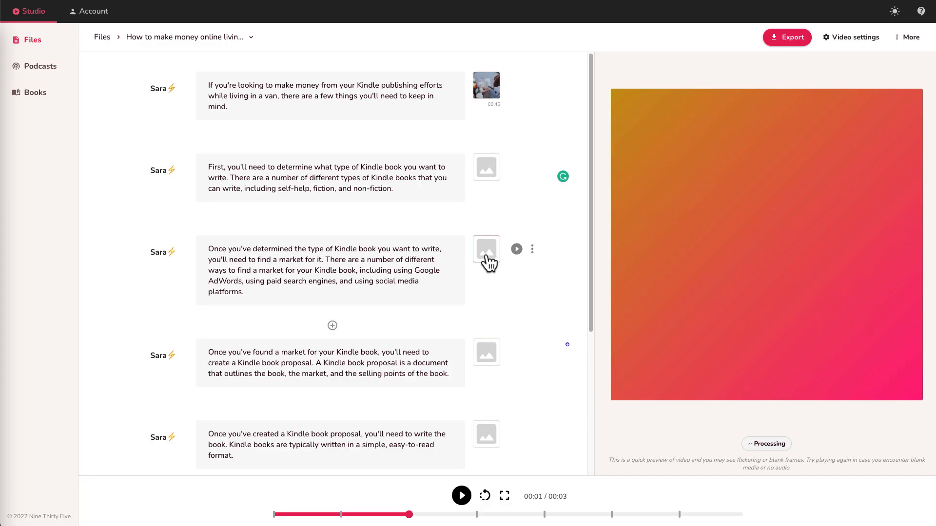
left_click(429, 258)
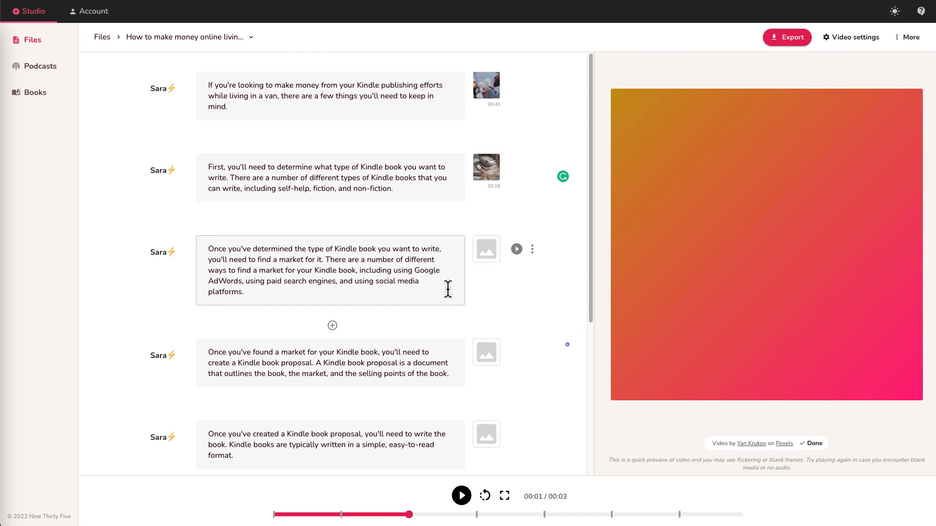
scroll(432, 365, "down", 2)
left_click(424, 387)
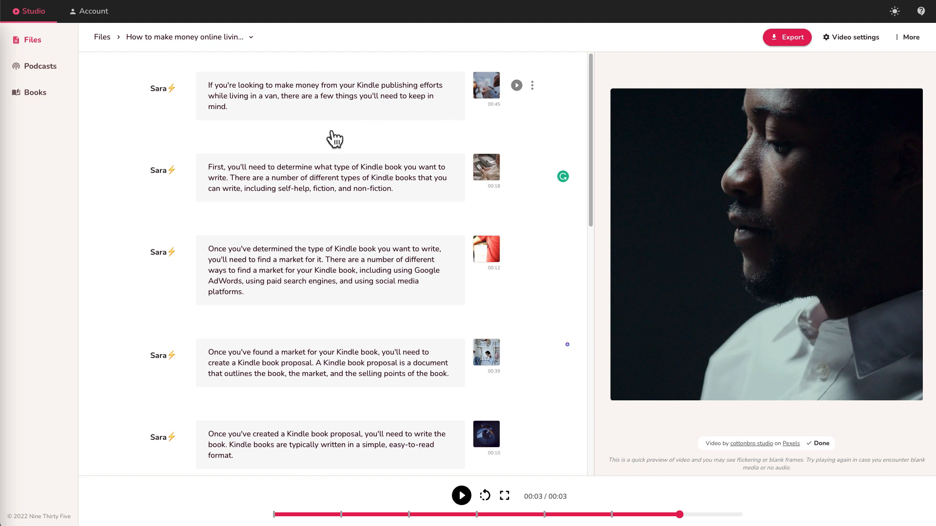
Preview the first section and look over the stock media available to replace its clip.
left_click(515, 85)
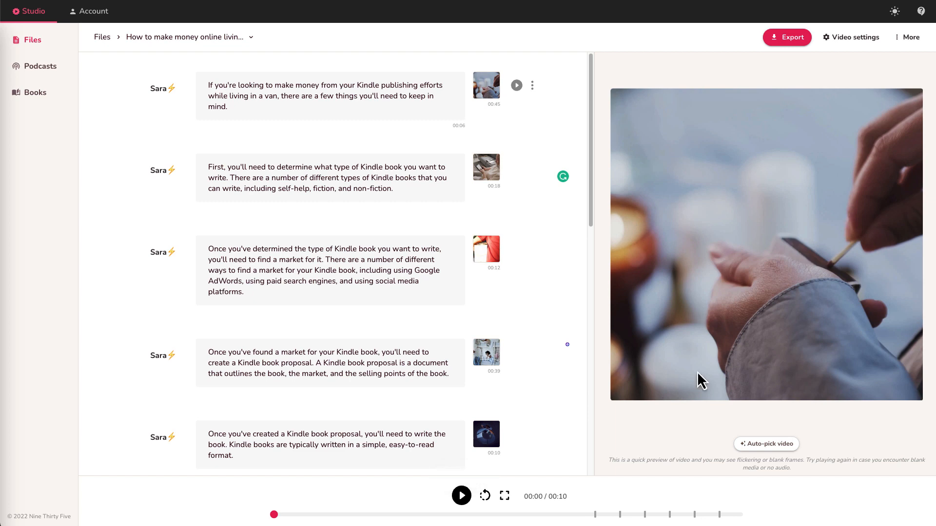
left_click(480, 89)
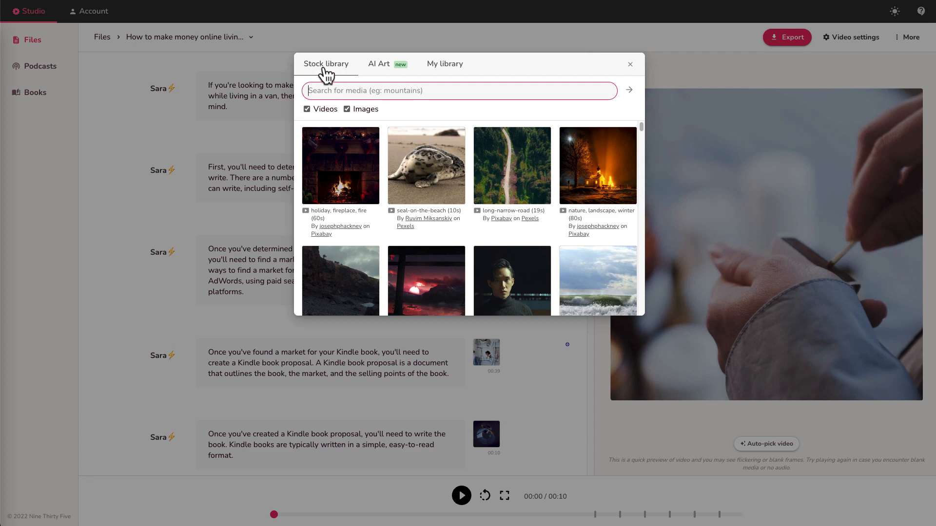
left_click(630, 65)
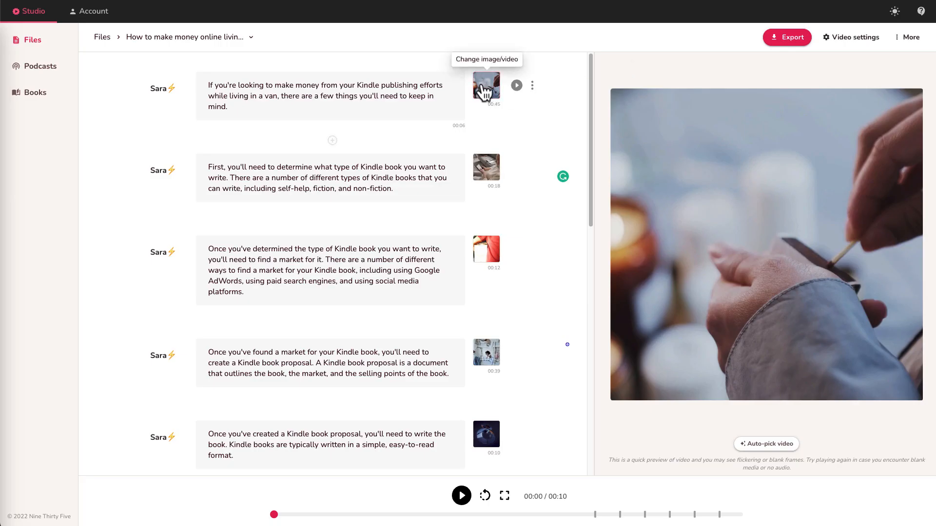
Replace the first section's clip with the 12-second man-thinking video, searching the stock library for "man thinking" with images excluded.
left_click(485, 93)
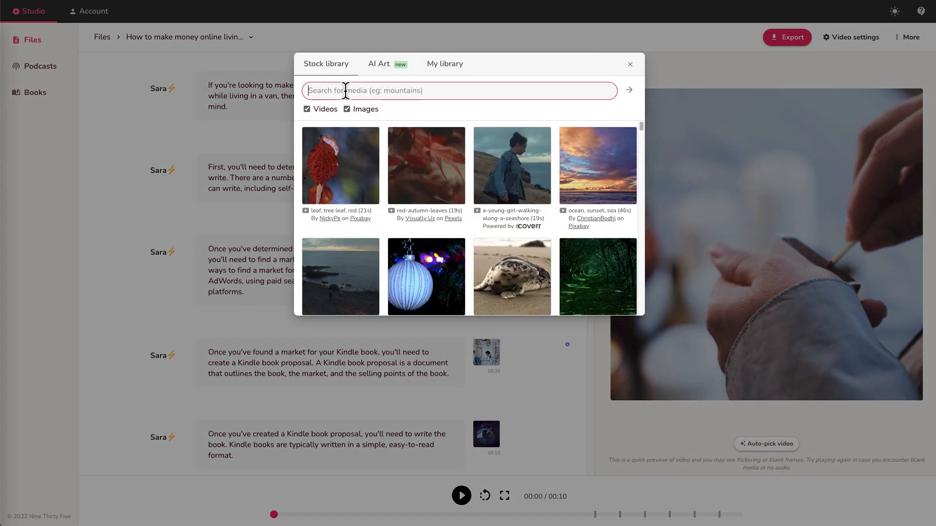
type("ma")
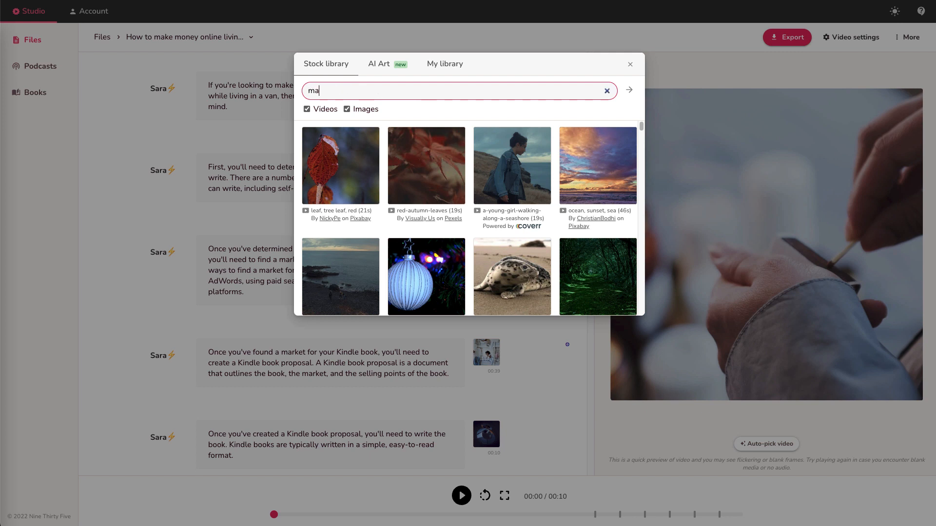
type("n thinking")
key("Return")
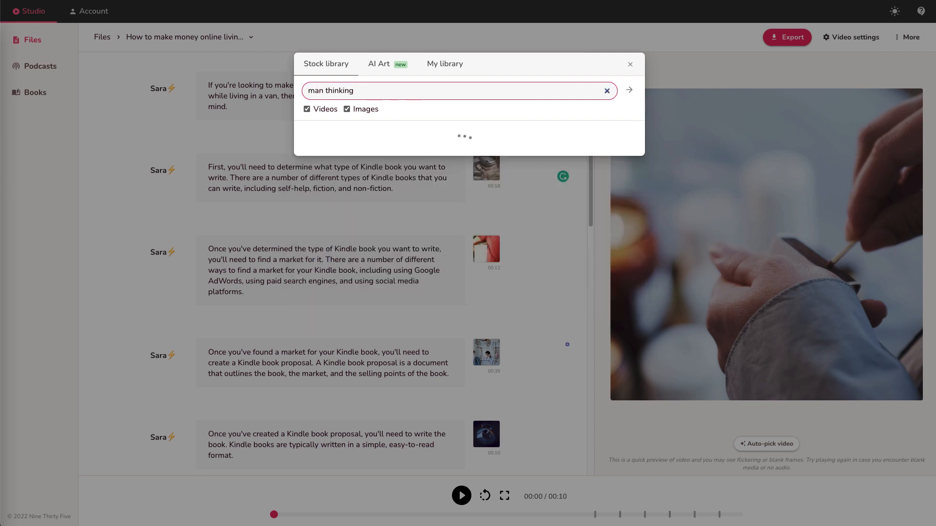
left_click(347, 110)
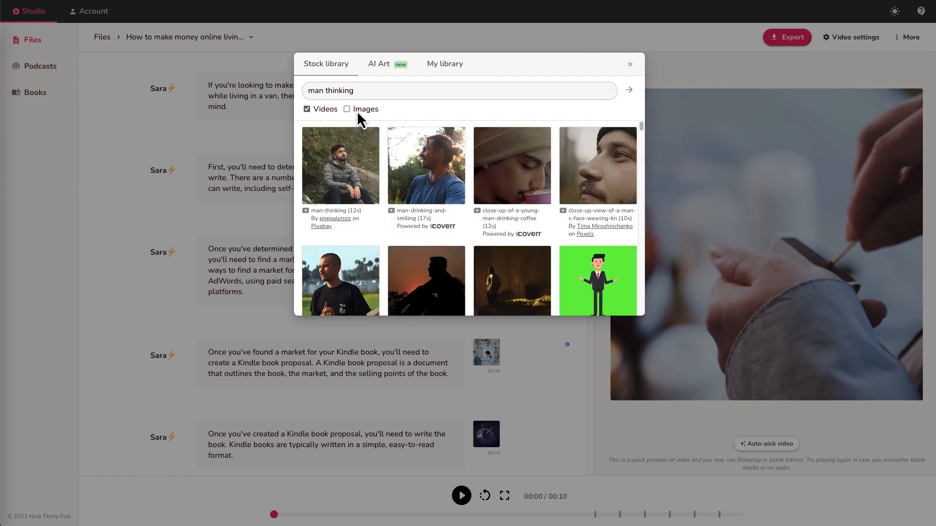
scroll(439, 194, "down", 1)
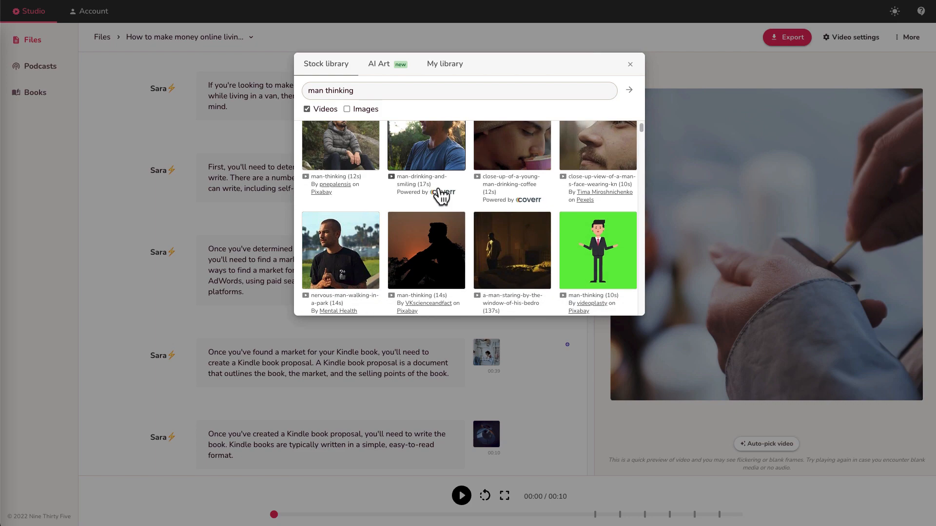
left_click(341, 152)
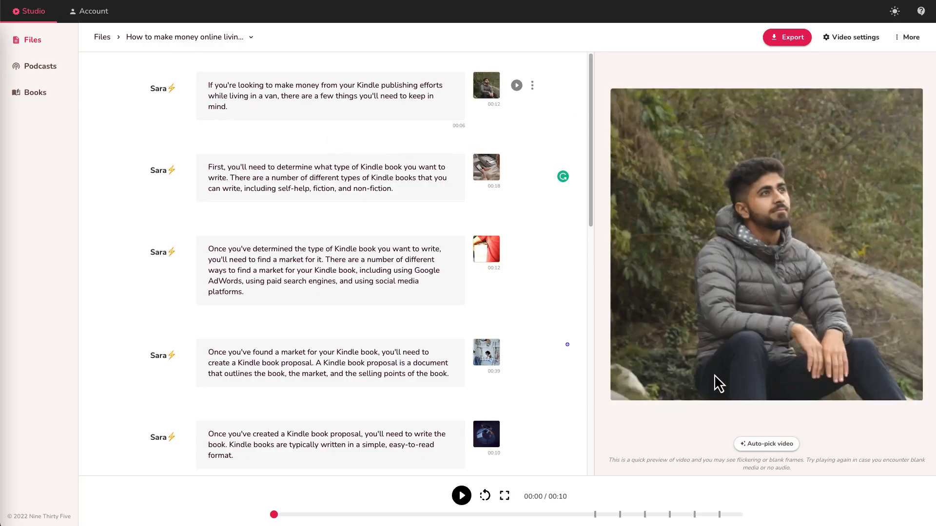
Check the first section's actions again and preview the second section with its voiceover and subtitles.
left_click(532, 88)
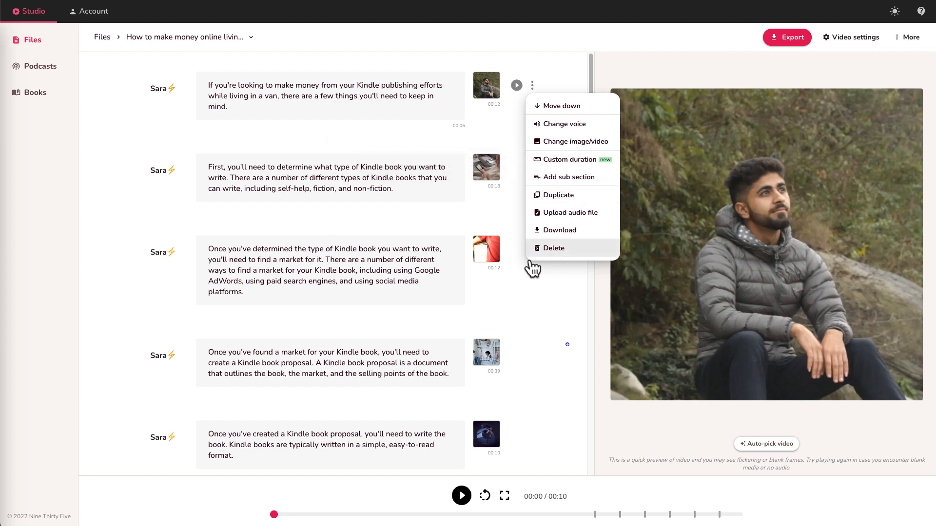
left_click(436, 142)
left_click(437, 167)
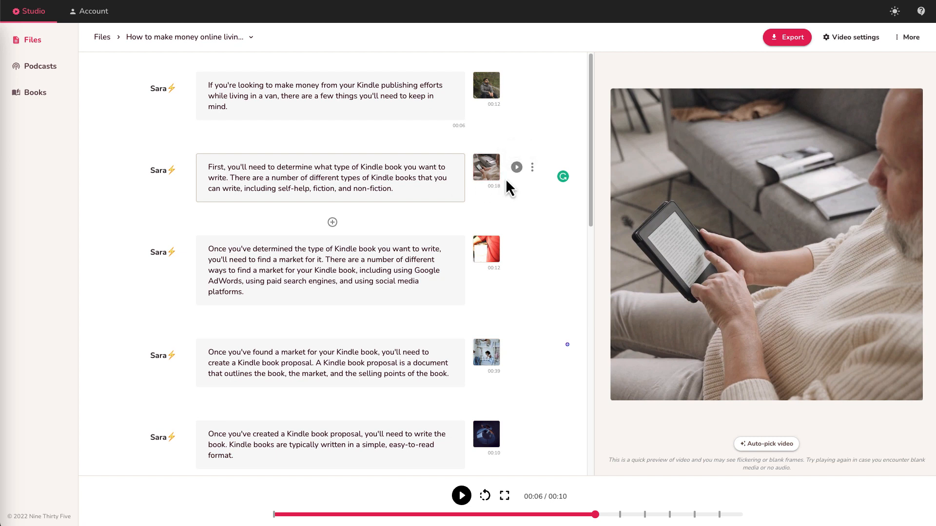
left_click(516, 169)
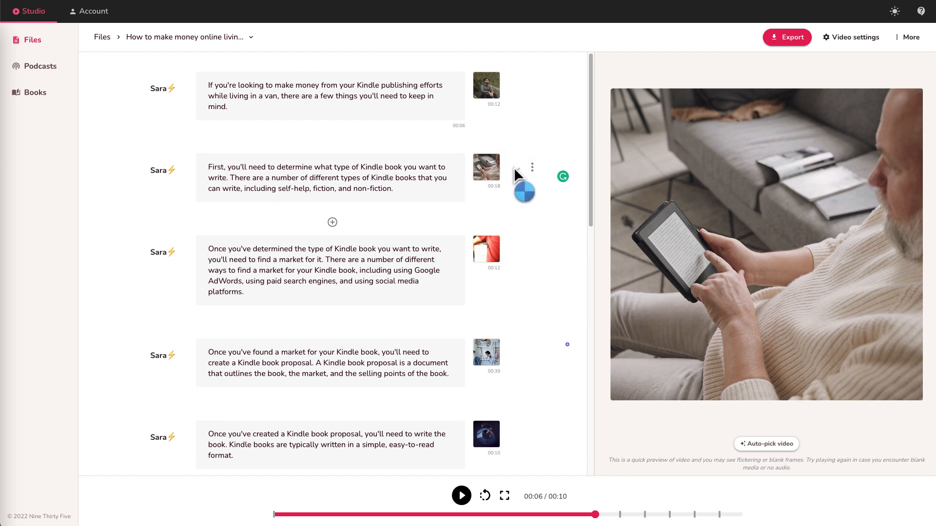
mouse_move(526, 253)
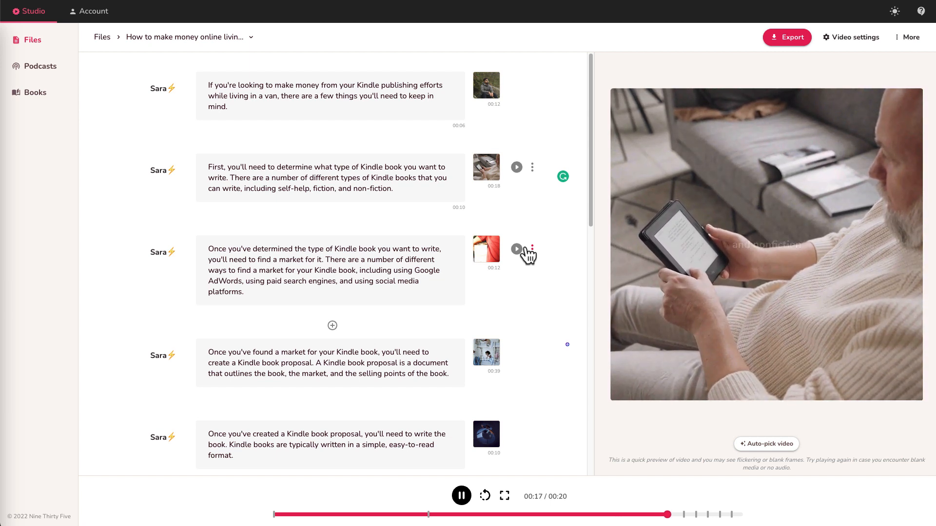
left_click(518, 249)
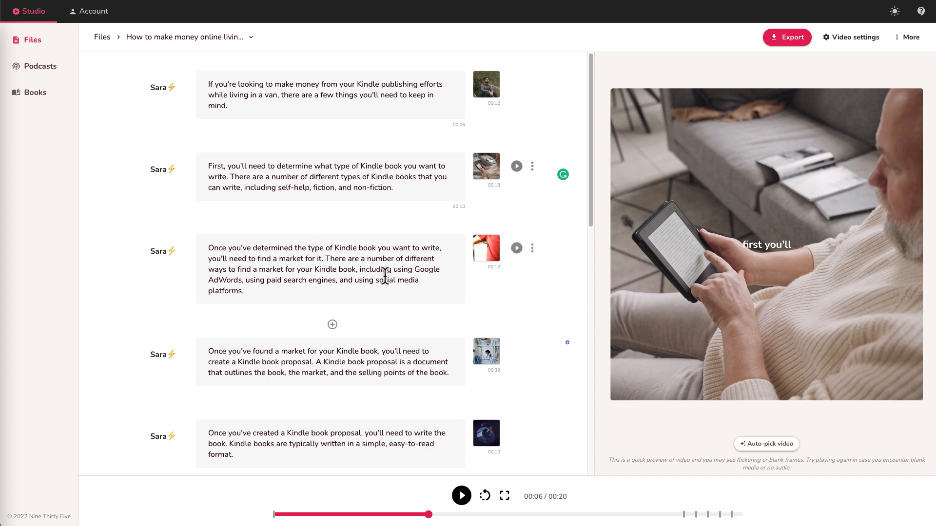
Apply strong emphasis to the word "determine" in the second section.
left_click(287, 167)
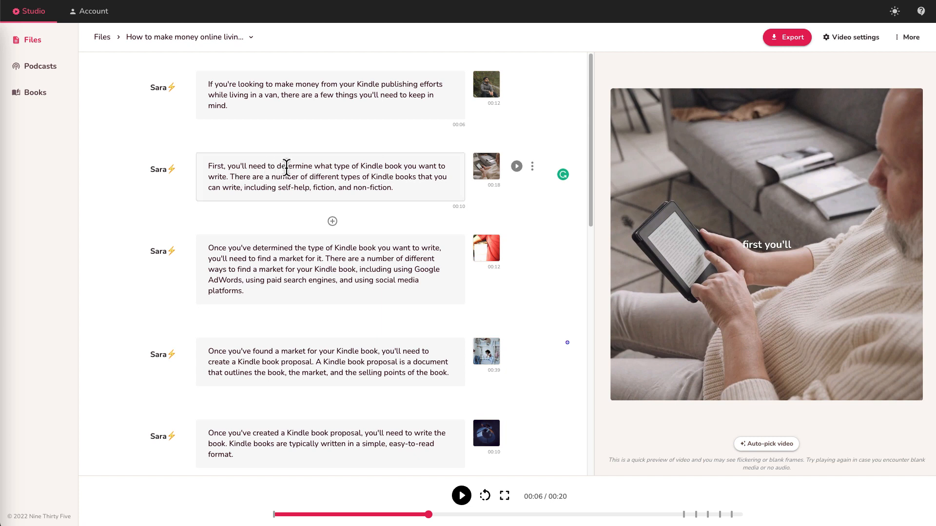
double_click(292, 167)
left_click(302, 151)
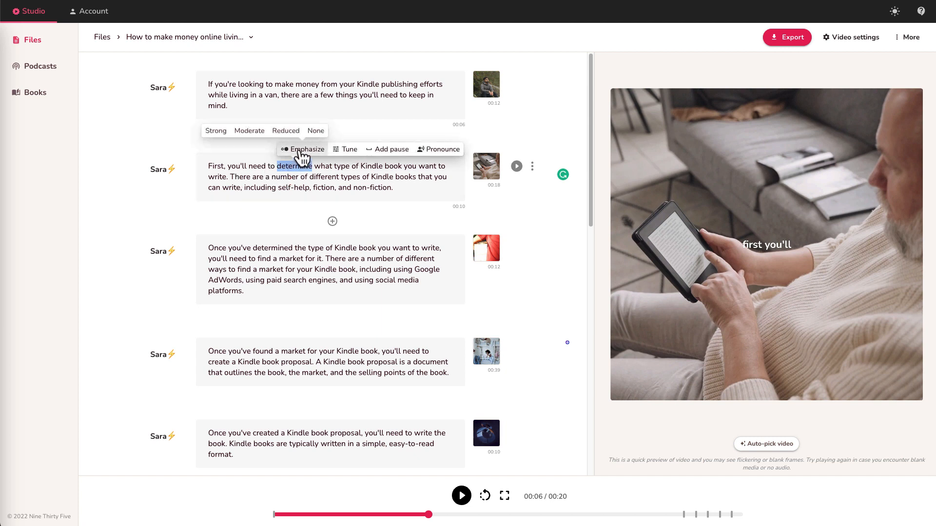
left_click(216, 137)
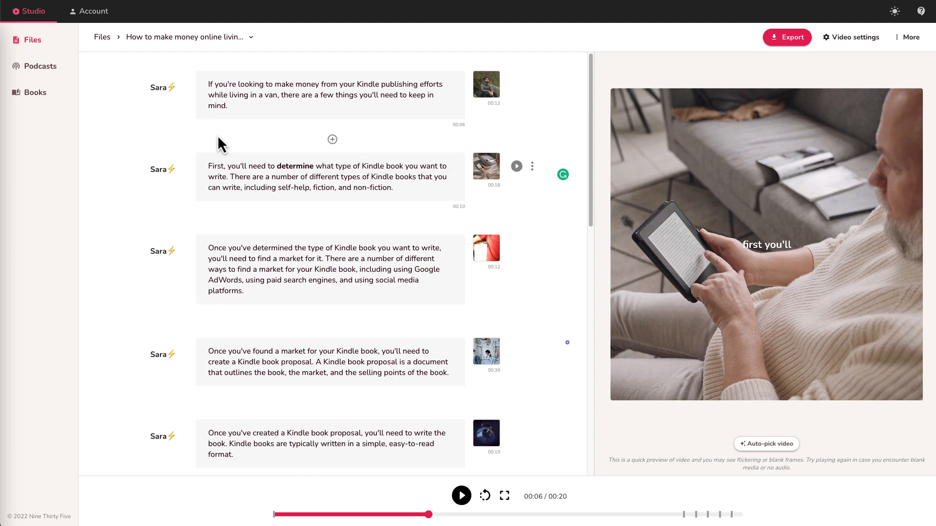
Examine the pause setting after the second section's first sentence and the tuning options for the word "Kindle" without applying either.
left_click(233, 177)
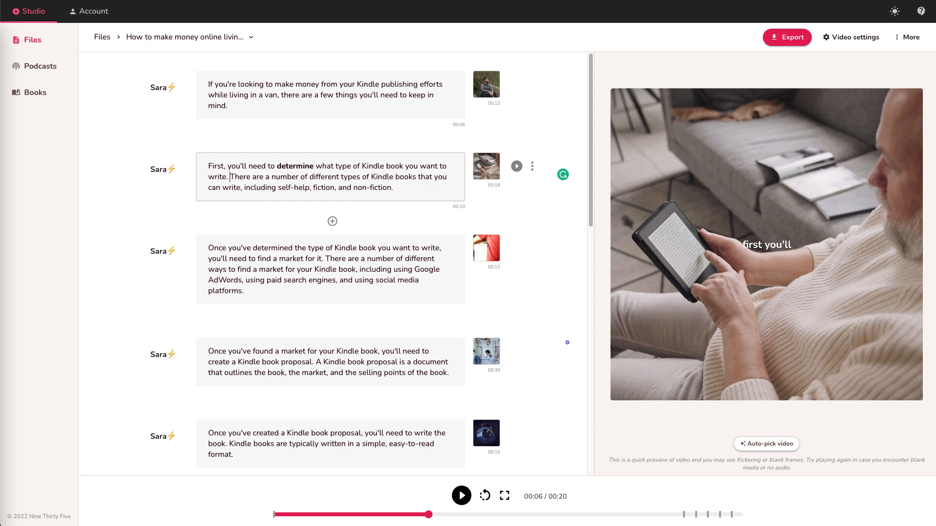
left_click(228, 178)
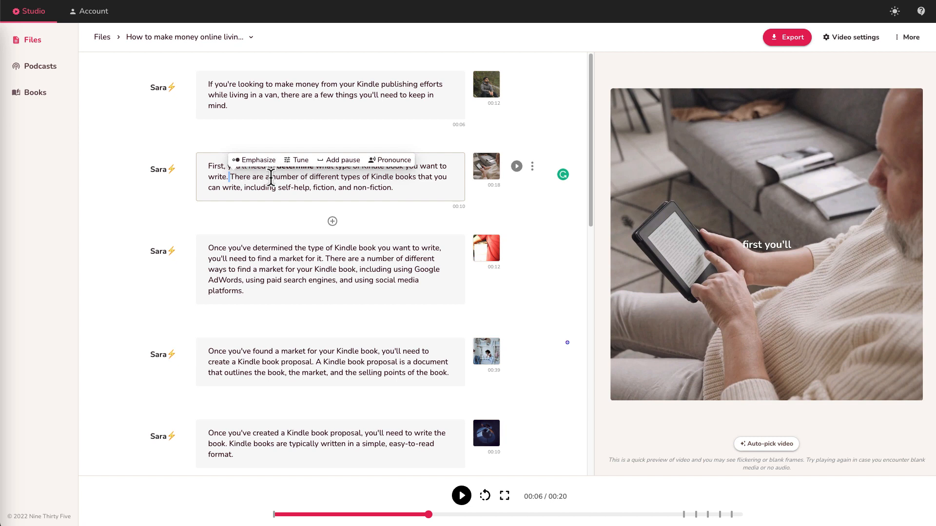
left_click(344, 161)
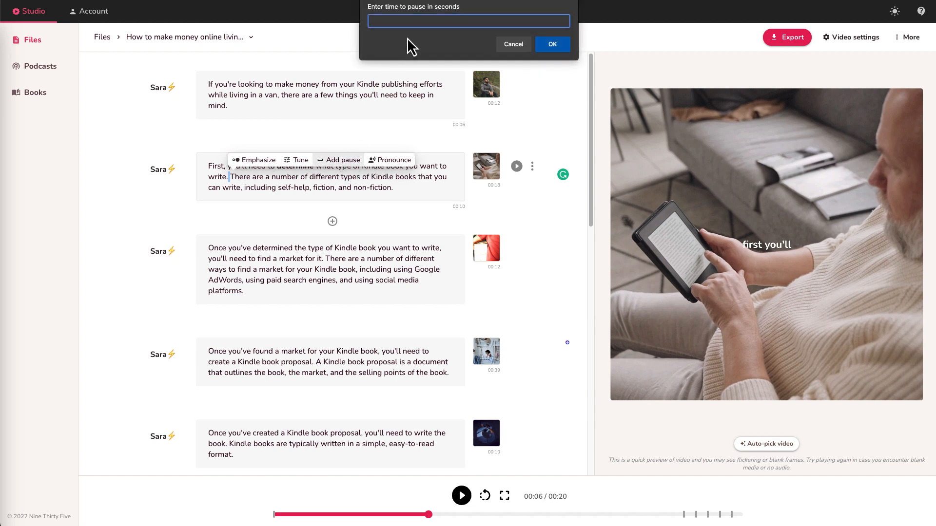
left_click(514, 44)
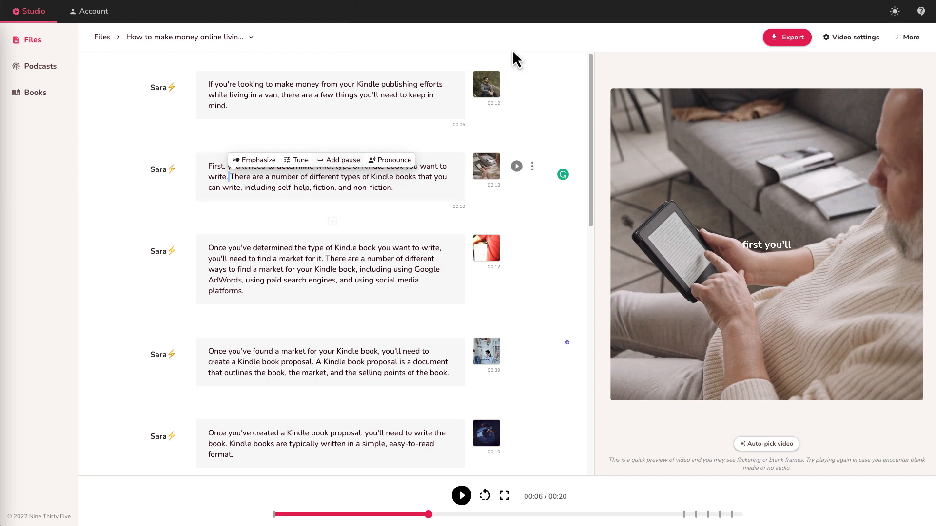
left_click(416, 190)
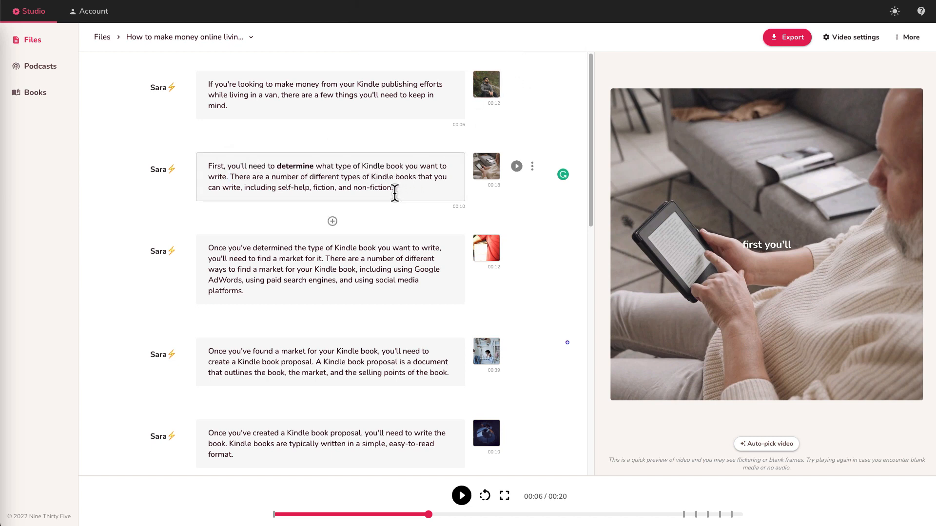
double_click(381, 176)
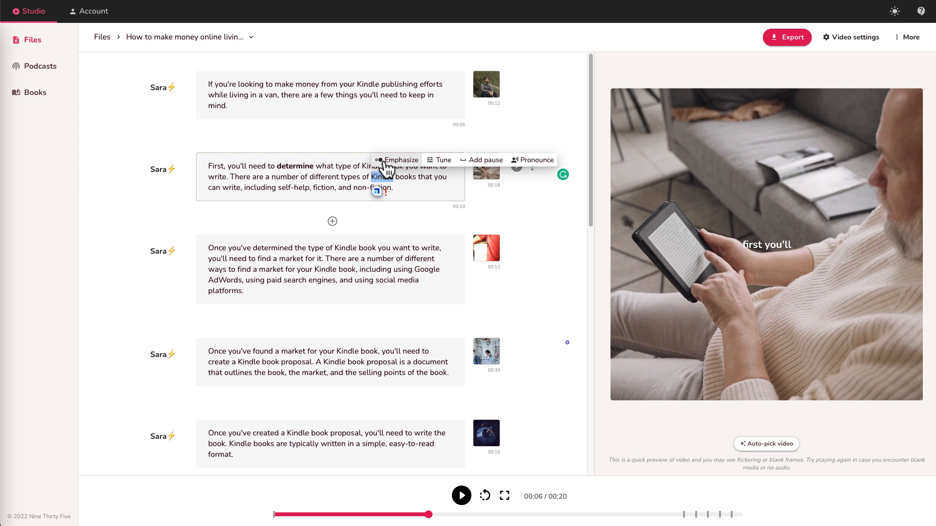
left_click(441, 161)
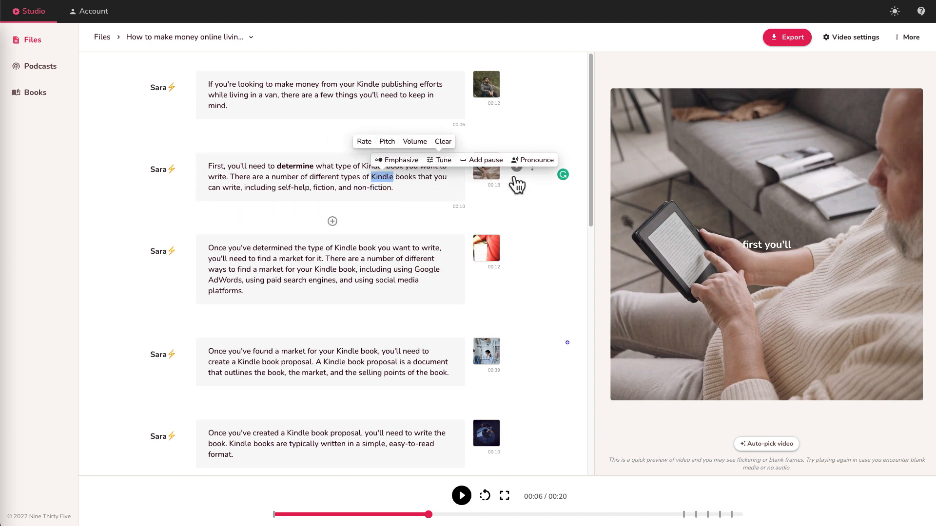
left_click(425, 187)
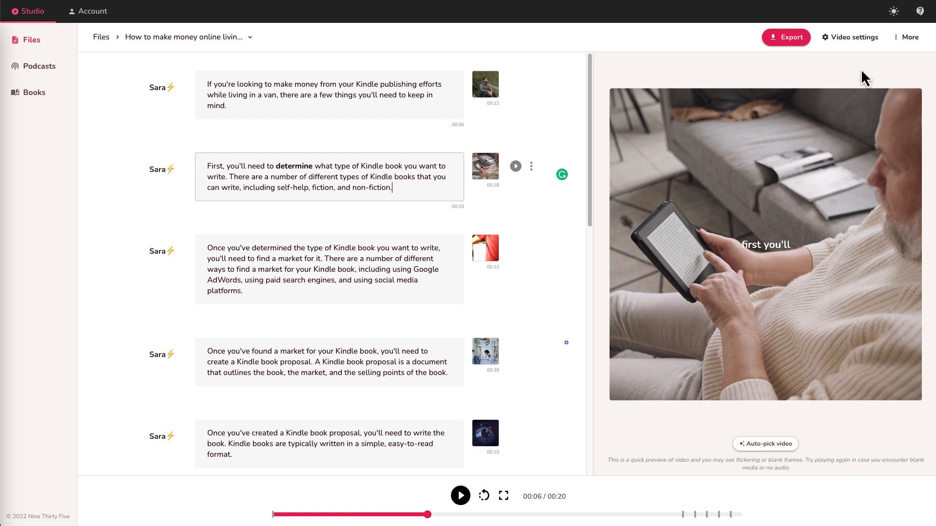
Set the video size to Landscape (YouTube, Facebook, Twitter, LinkedIn) in the video settings, checking the Portrait option first.
left_click(864, 42)
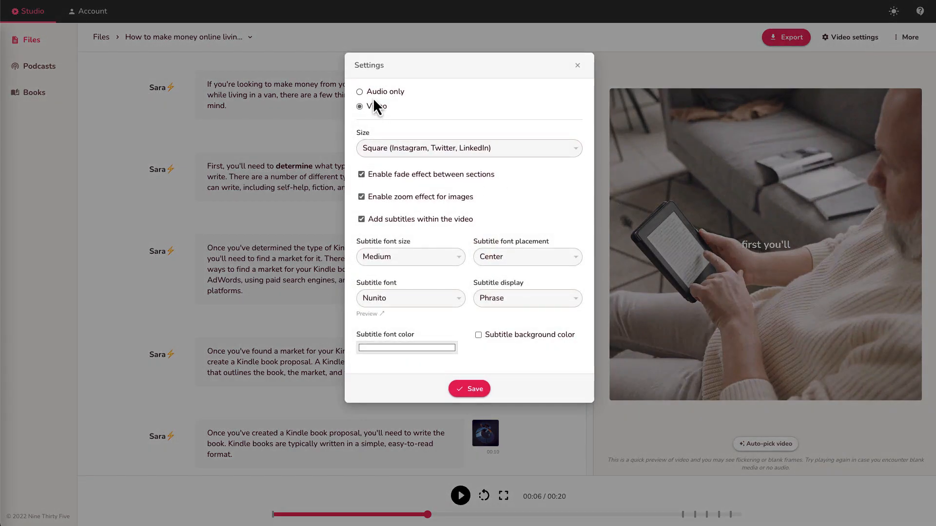
left_click(393, 151)
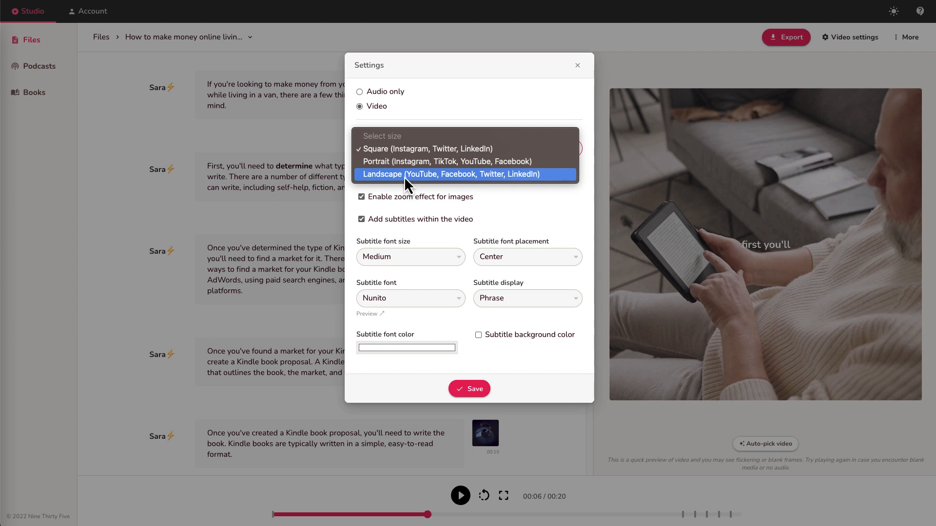
key("Up")
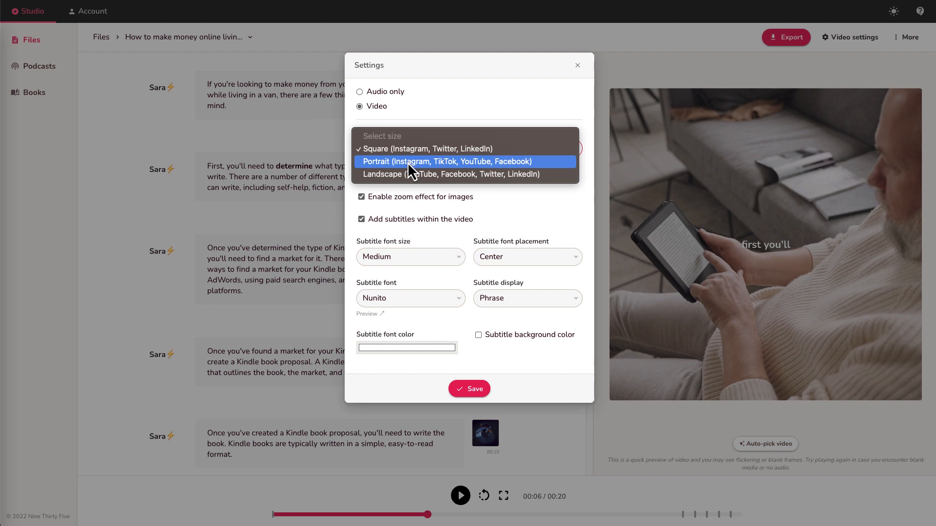
left_click(407, 162)
left_click(472, 155)
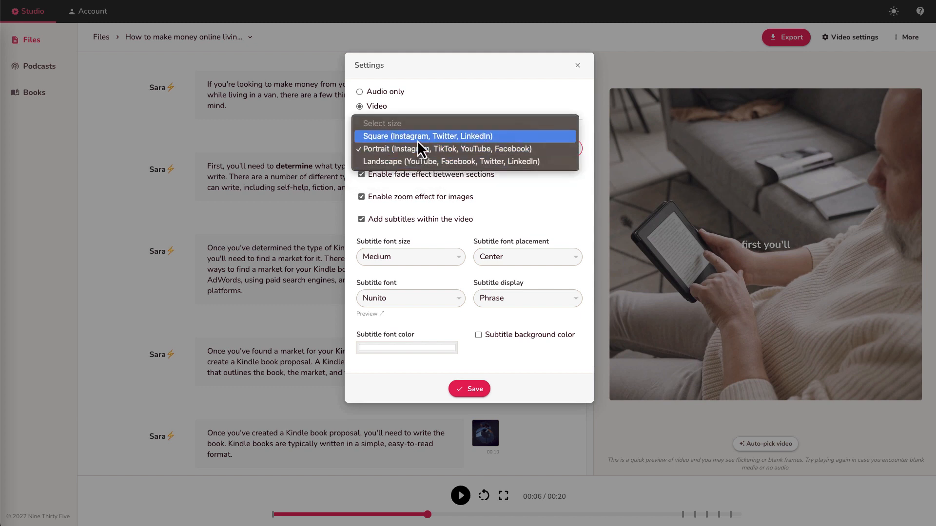
left_click(443, 165)
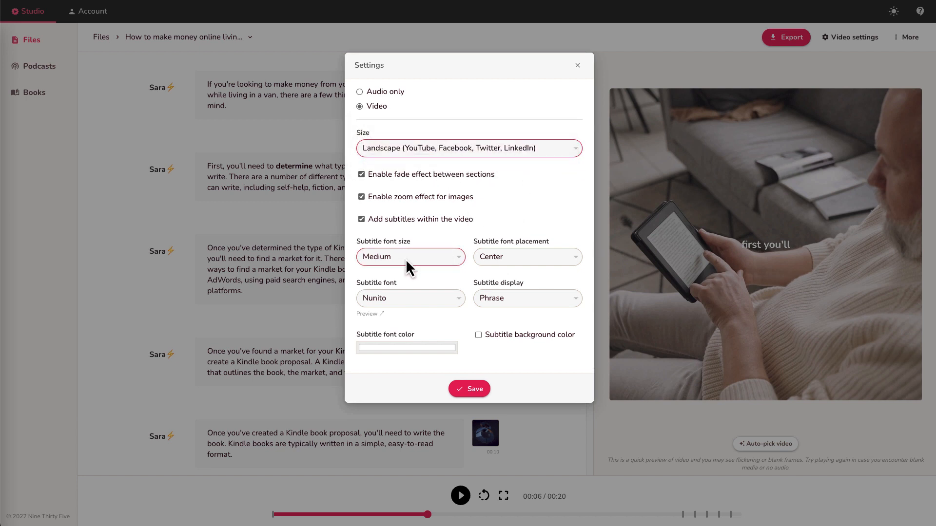
Set the subtitle font size to Large and review the placement and font choices, keeping Center and Nunito.
left_click(446, 257)
left_click(423, 284)
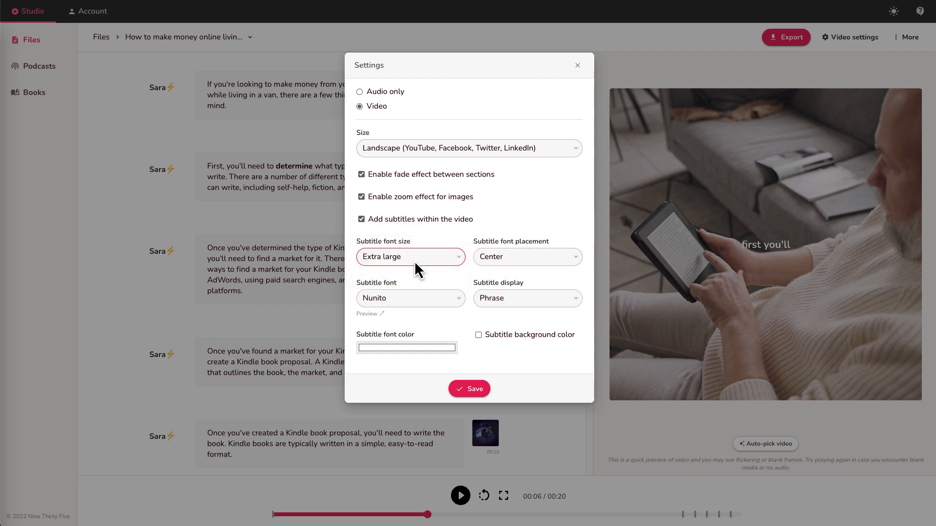
left_click(414, 260)
left_click(411, 246)
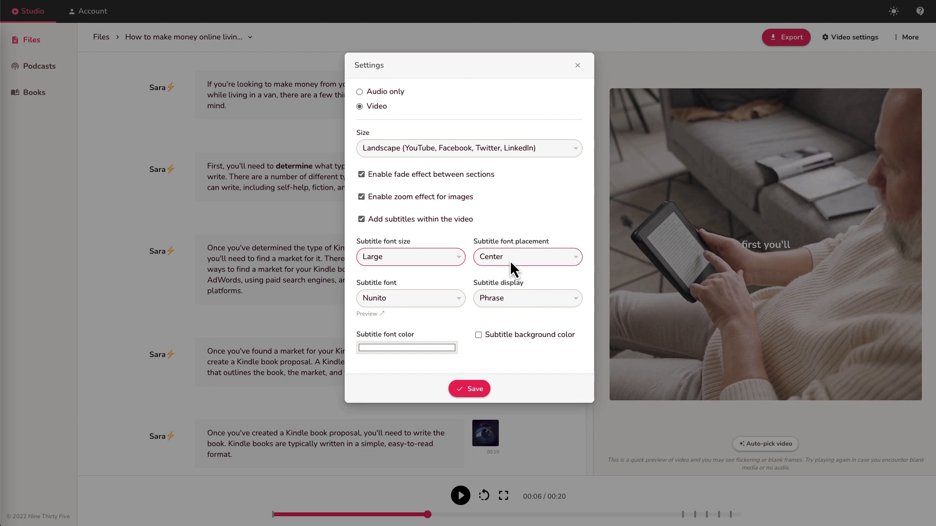
left_click(510, 261)
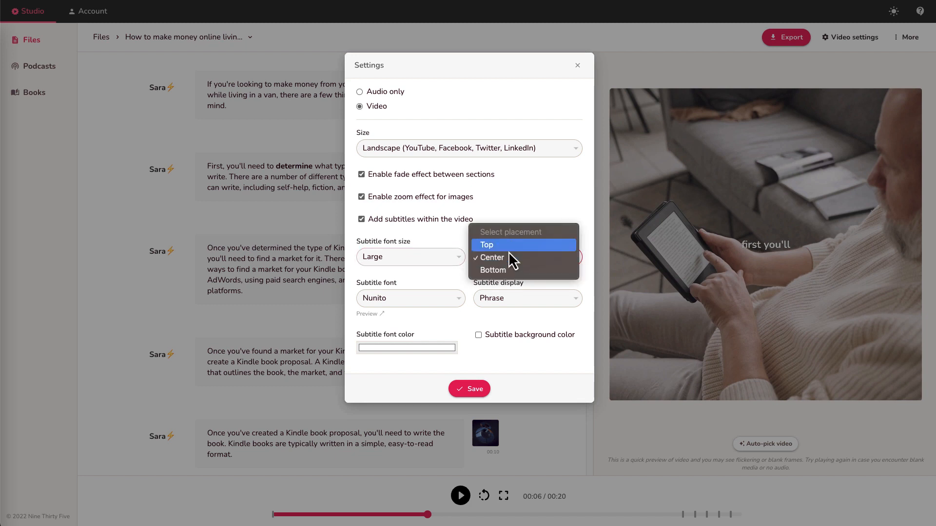
left_click(423, 286)
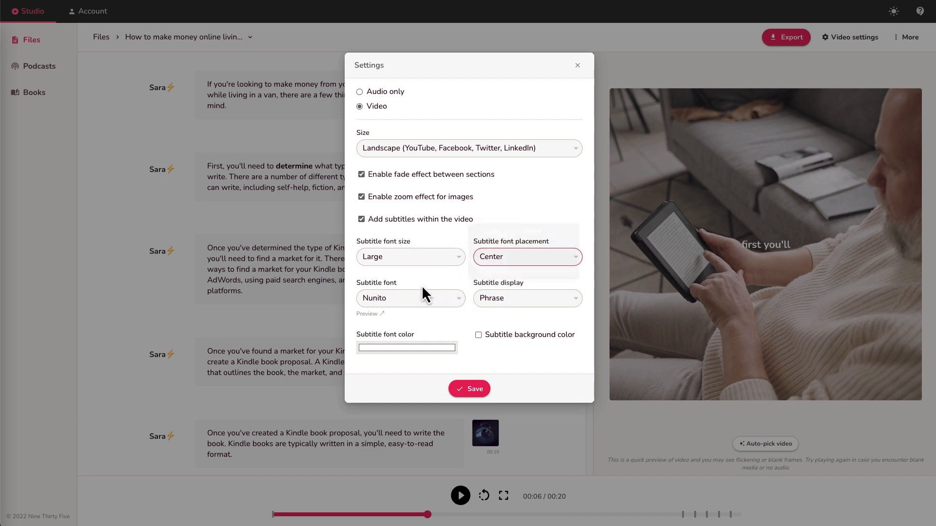
left_click(416, 295)
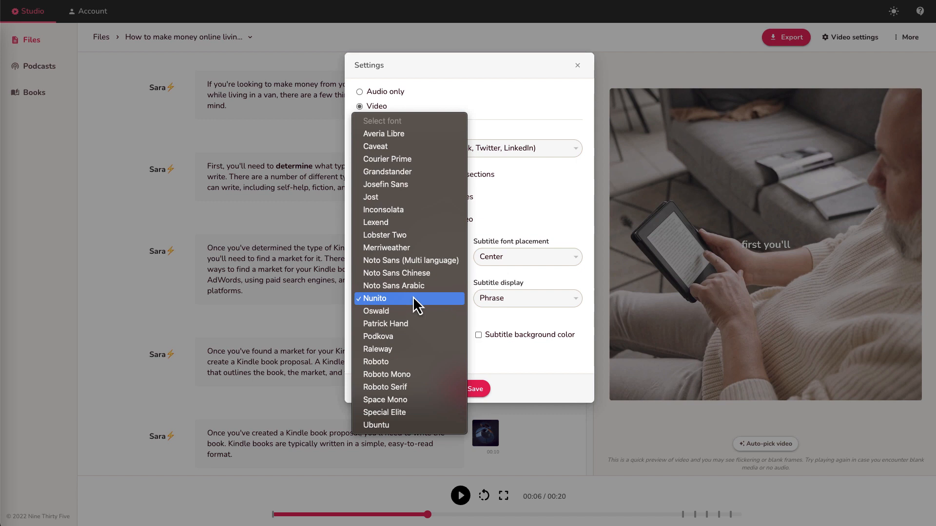
left_click(498, 335)
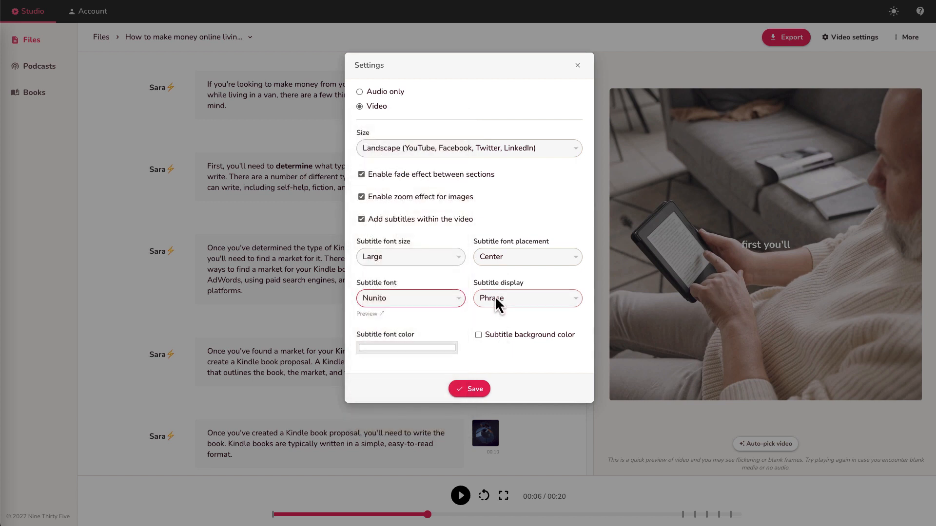
Enable the subtitle background color, set it to a crimson red of RGB 226, 8, 74, and save the video settings.
left_click(478, 335)
left_click(505, 349)
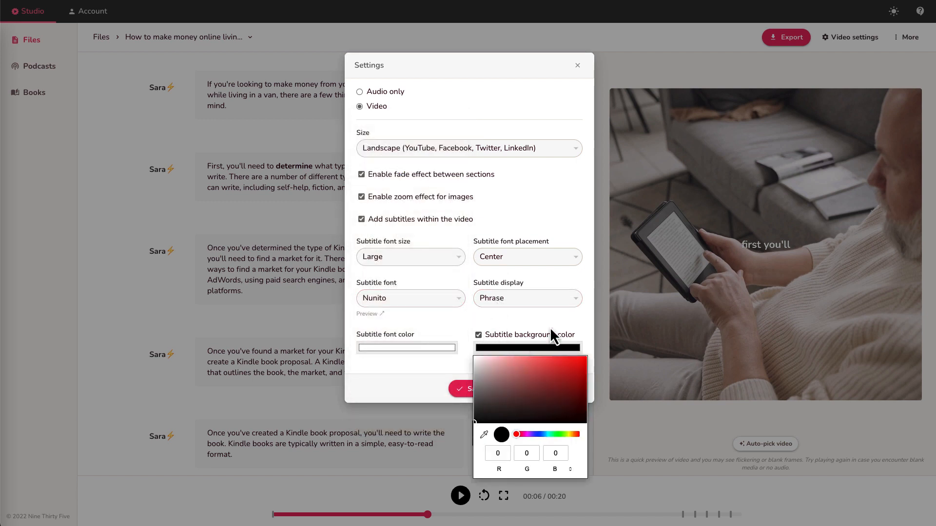
left_click(565, 376)
left_click(582, 366)
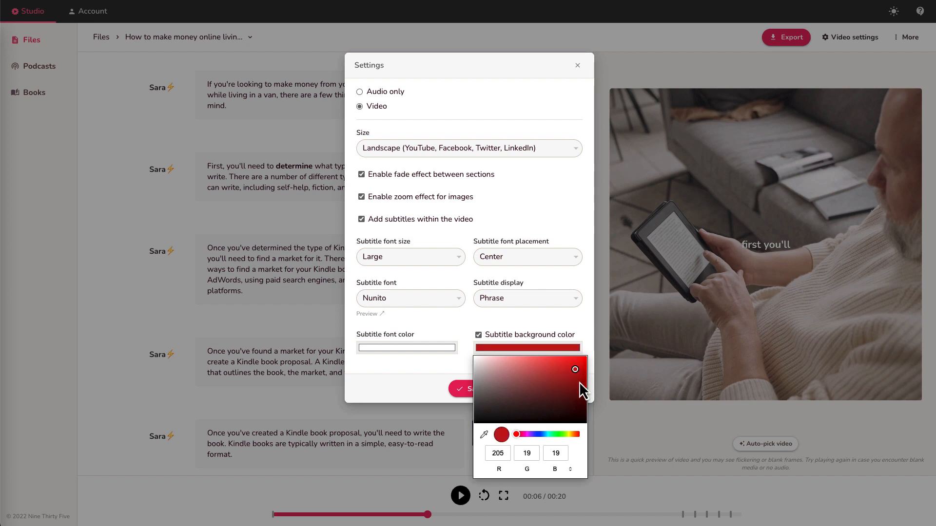
left_click(520, 435)
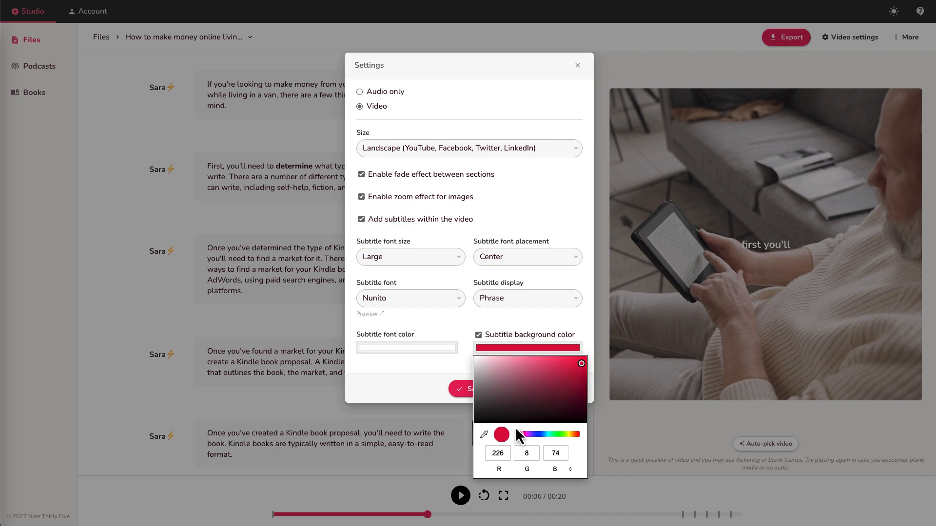
left_click(451, 391)
left_click(469, 390)
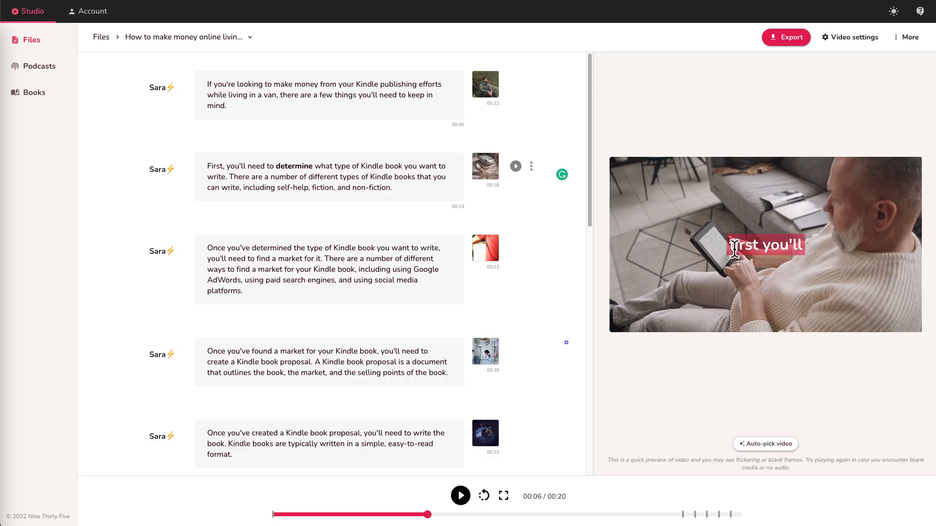
Check the restyled subtitle on the second section's preview, view the third section's clip, and play the fourth section.
left_click_drag(730, 246, 794, 250)
left_click(809, 254)
left_click(458, 266)
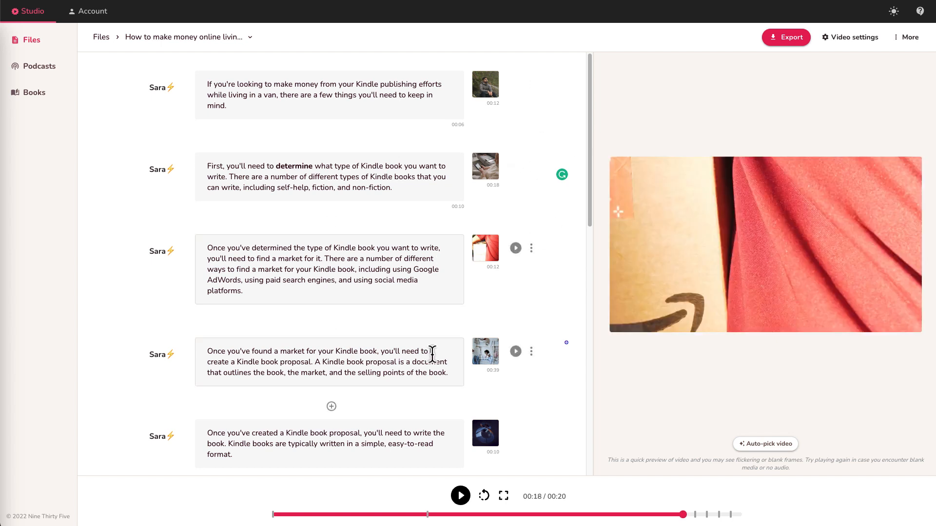
left_click(516, 352)
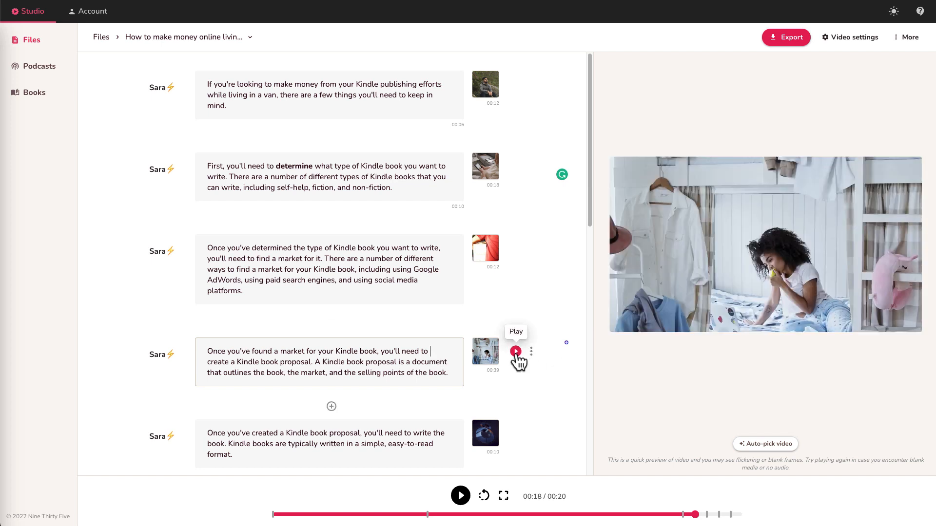
left_click(516, 352)
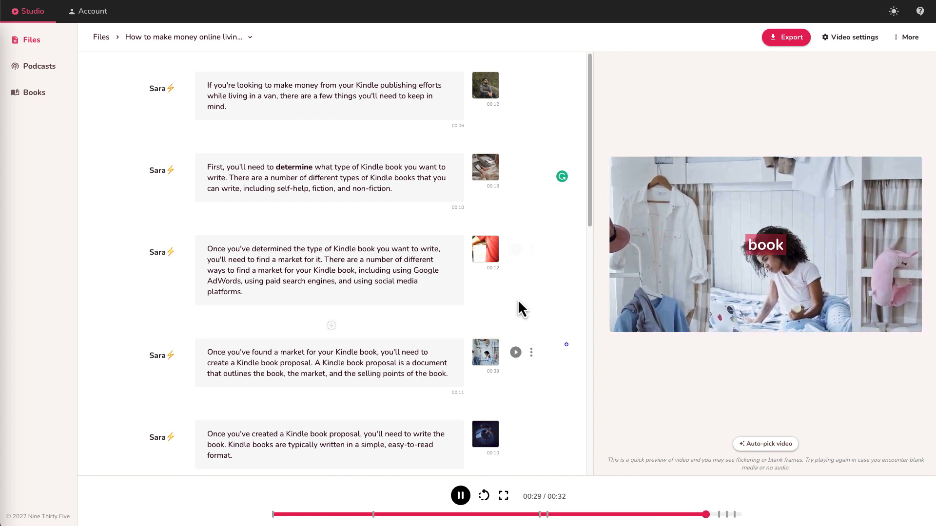
left_click(479, 399)
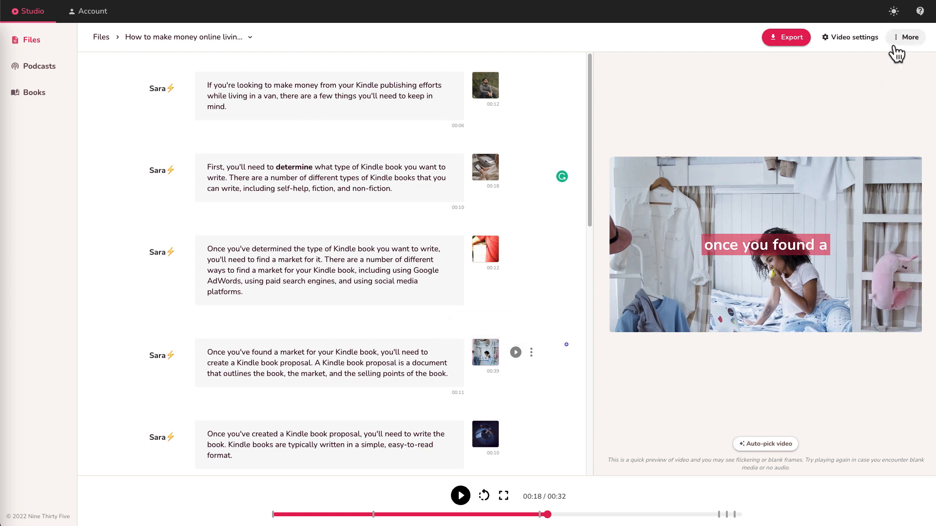
Add the stock track "Daily Hero - Long Loop" as background music at 15% volume and preview the first section with it.
left_click(909, 37)
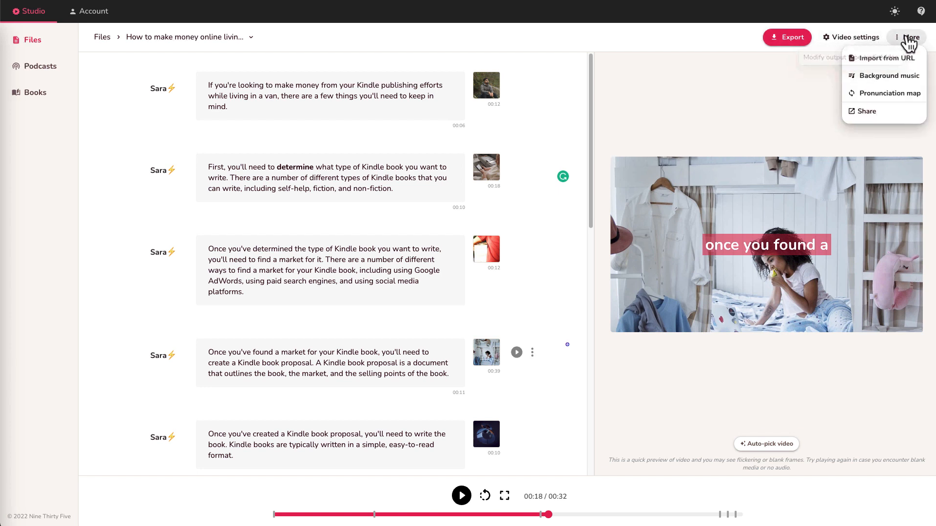
left_click(910, 37)
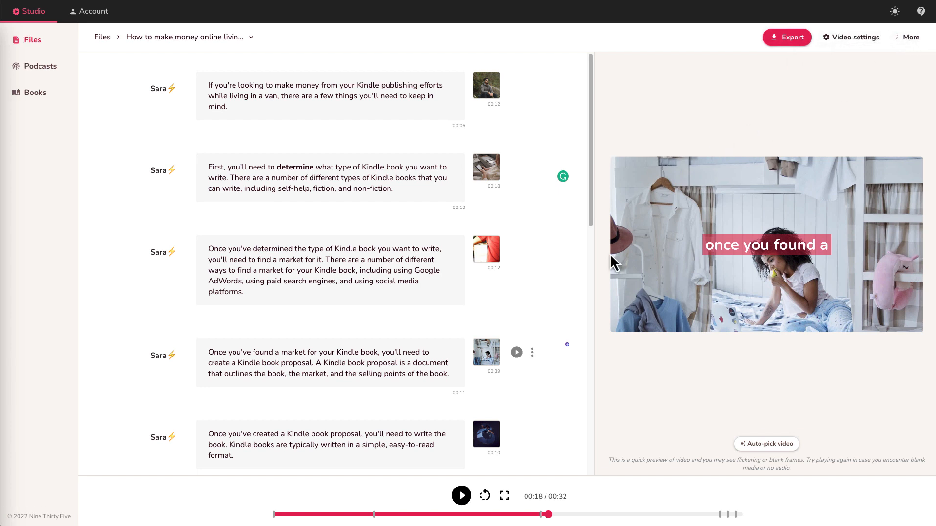
left_click(912, 39)
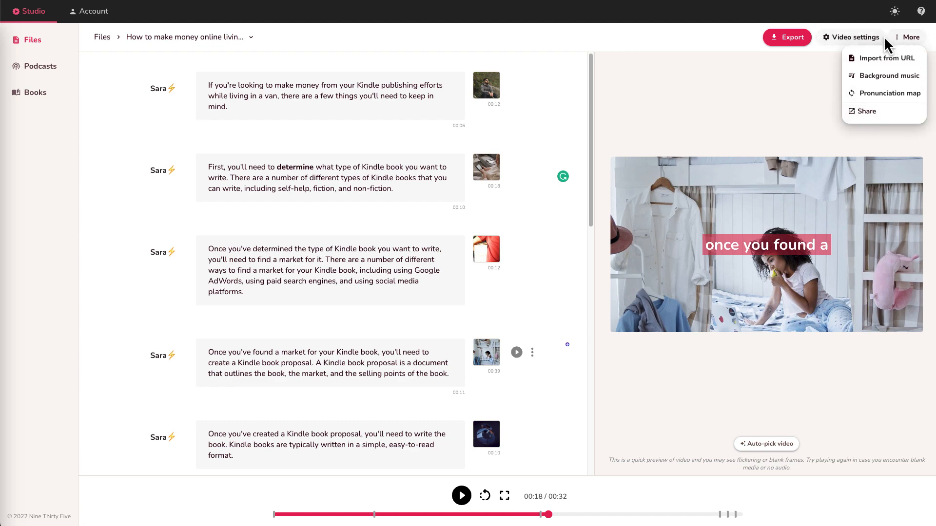
left_click(885, 77)
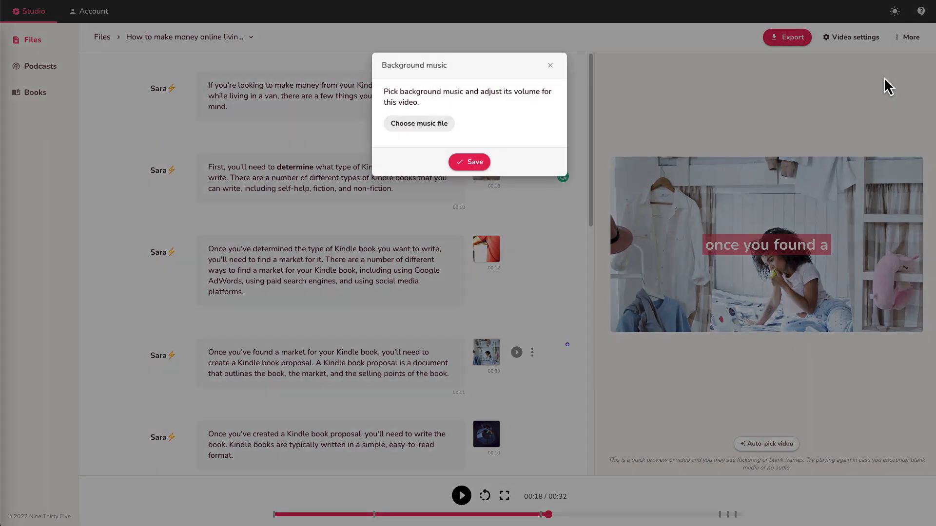
left_click(436, 125)
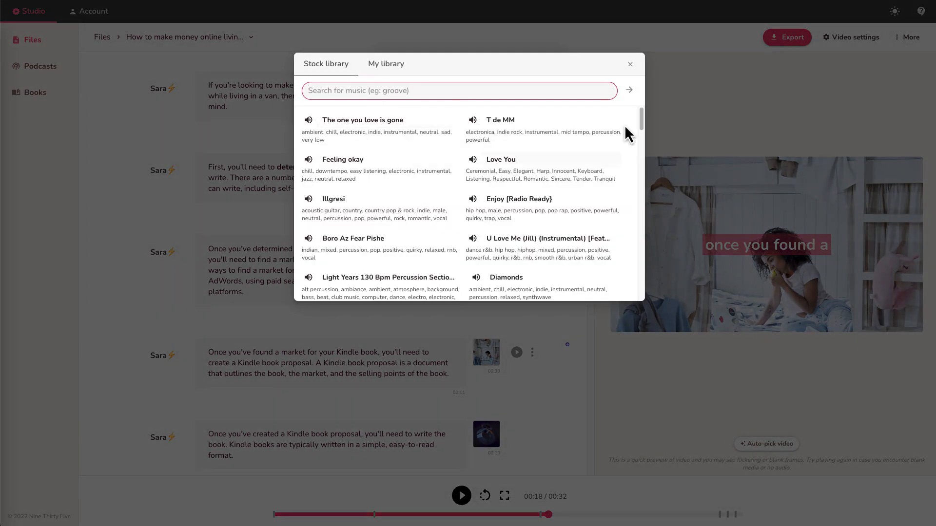
left_click_drag(644, 118, 643, 240)
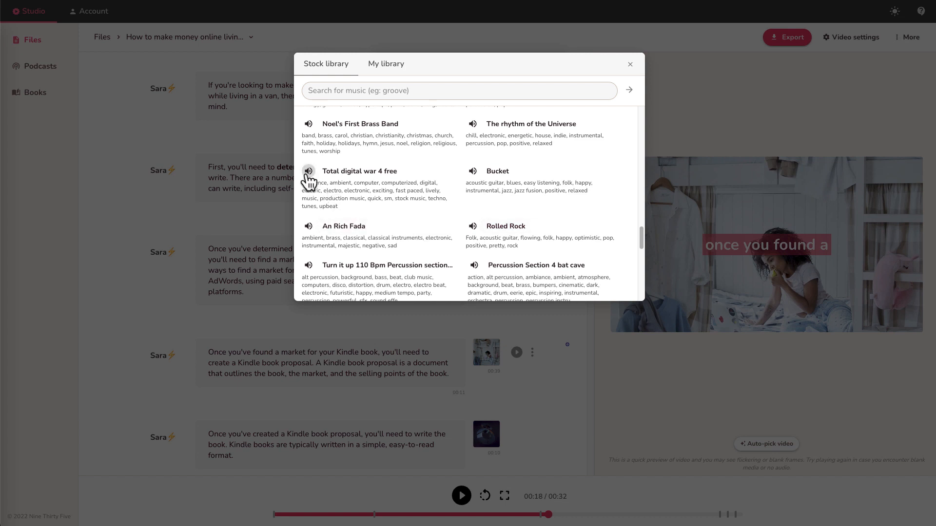
left_click(309, 227)
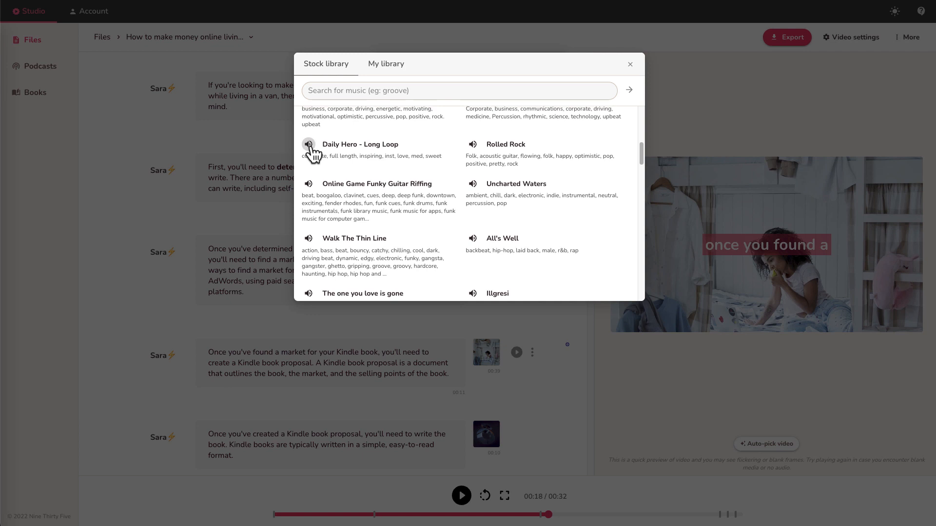
left_click(310, 148)
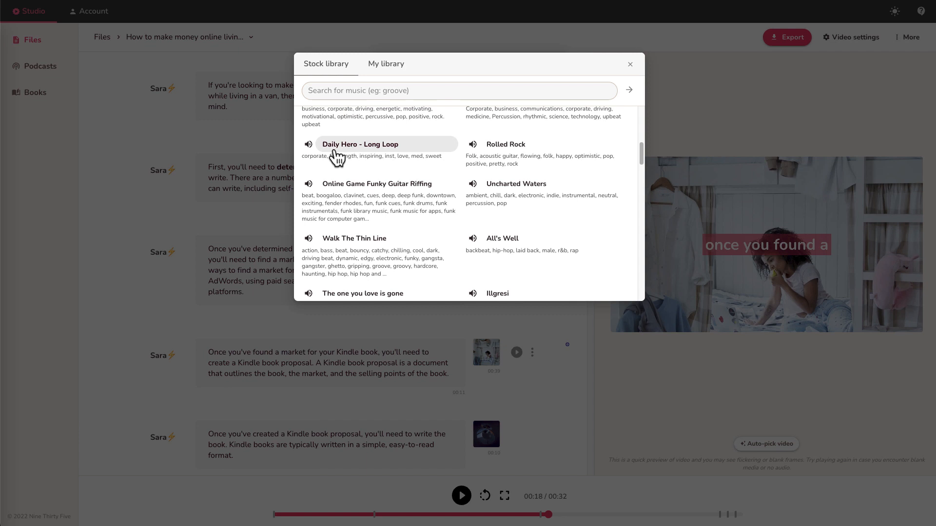
left_click(335, 152)
left_click(445, 152)
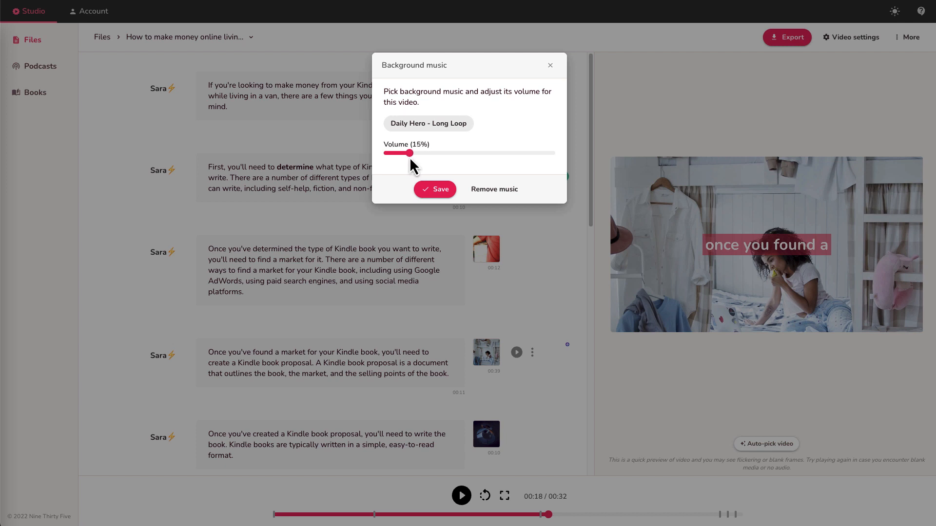
left_click(441, 191)
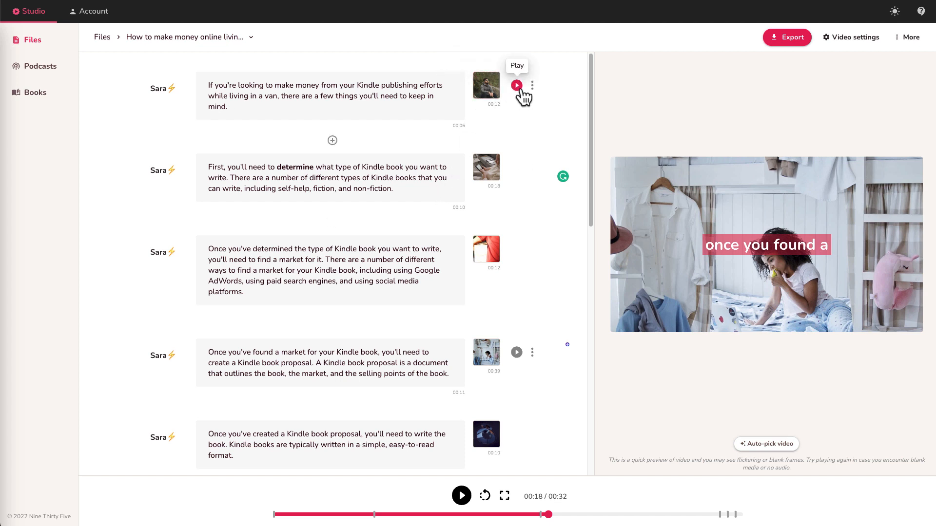
left_click(517, 86)
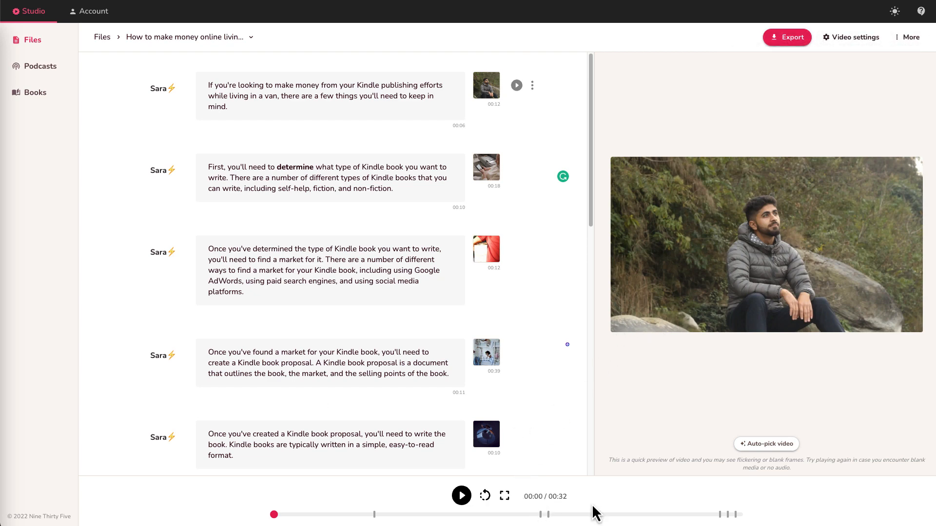
Export the finished video and play back part of the exported version to check its clips, subtitles and music.
left_click(804, 40)
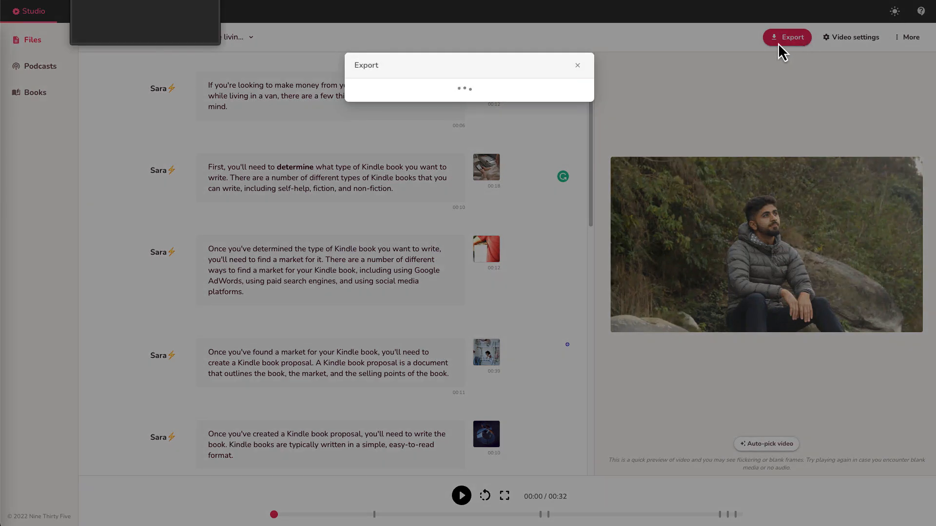
left_click(178, 36)
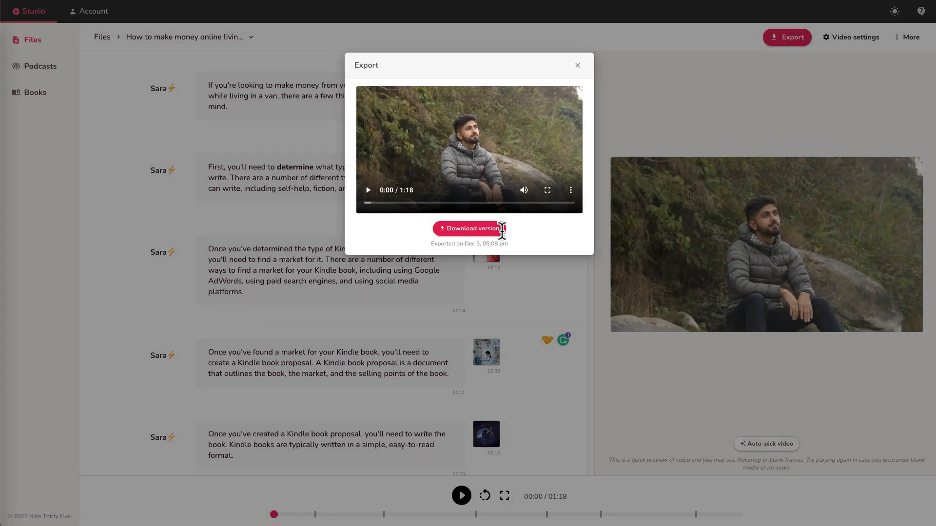
left_click(465, 236)
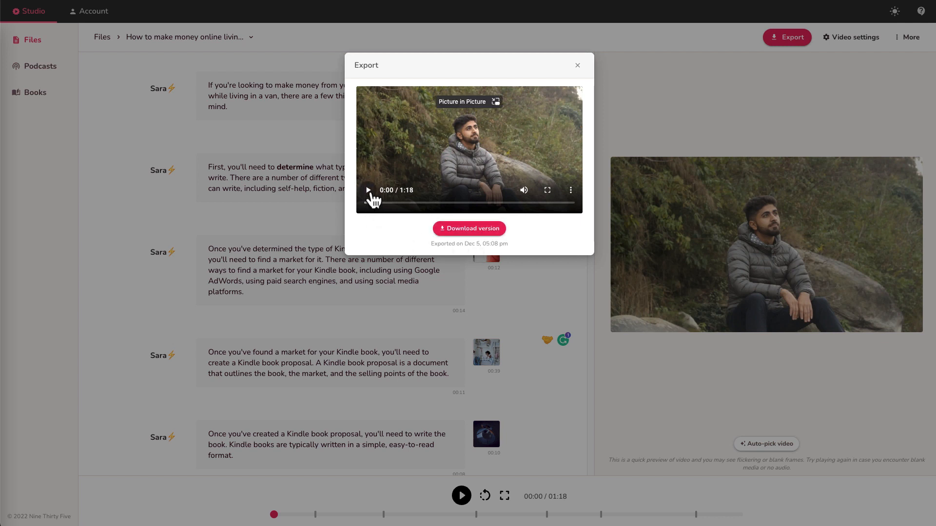
left_click(370, 195)
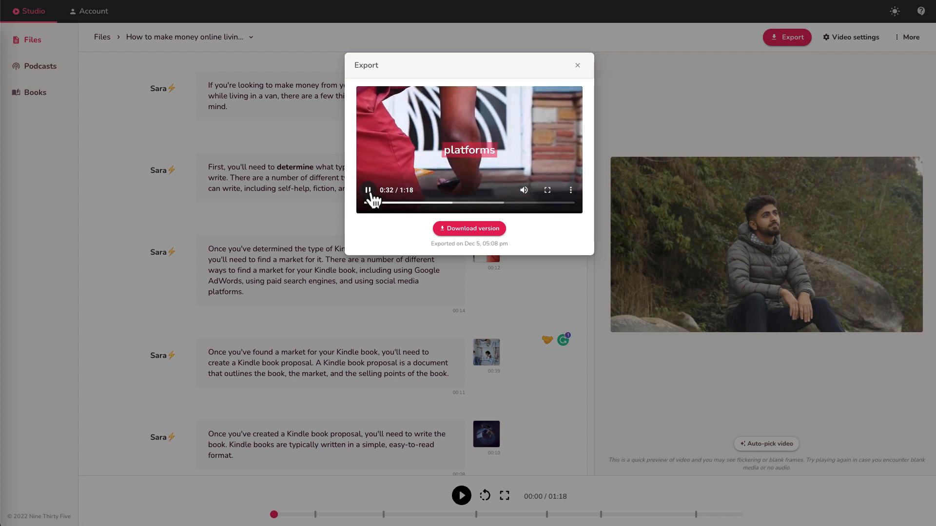
left_click(368, 190)
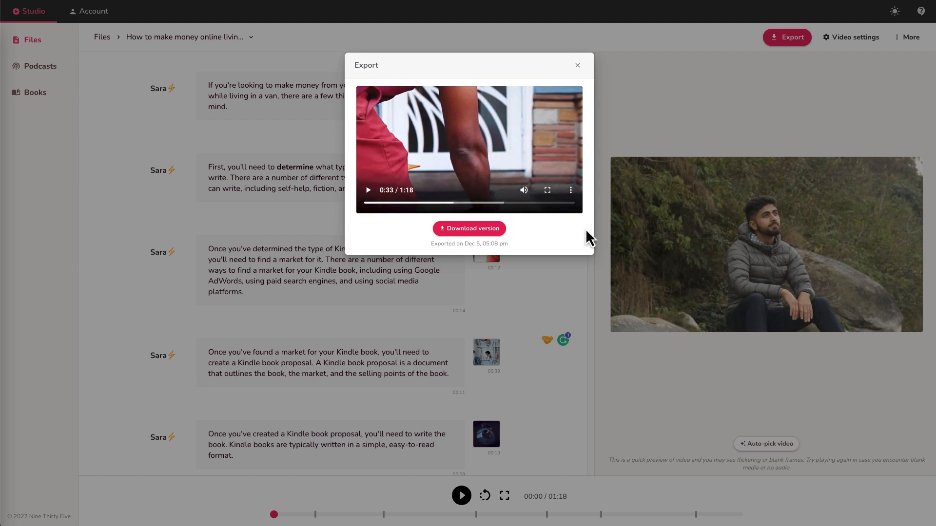
Check the playback options of the exported video and close the export window.
left_click(571, 190)
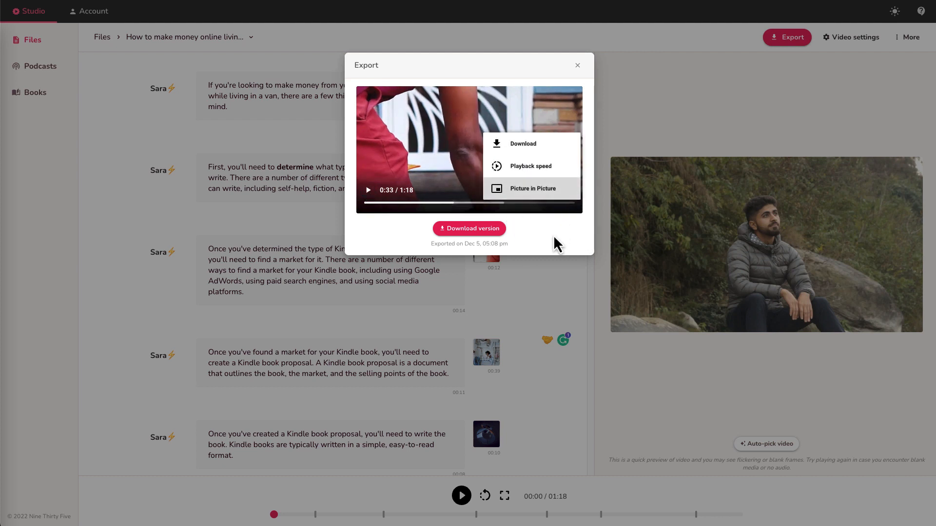
left_click(531, 247)
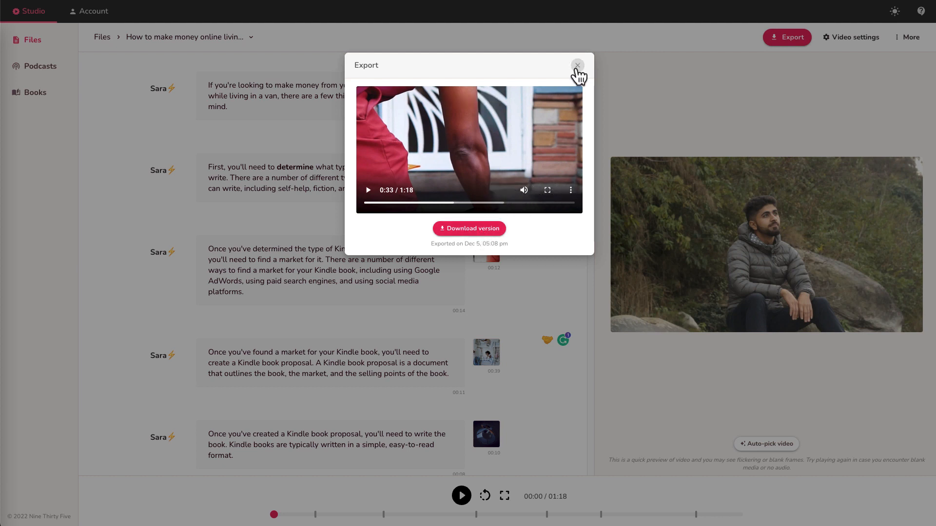
left_click(577, 66)
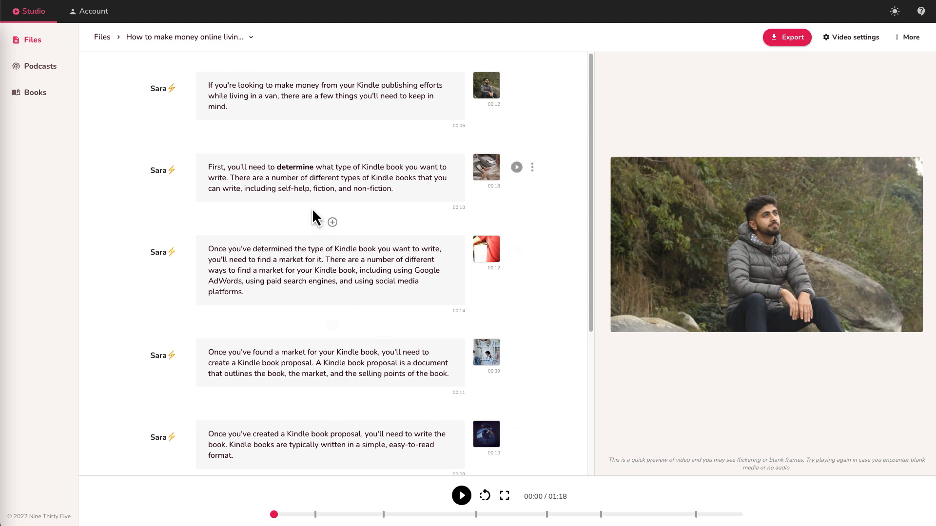
Open Fliki's pricing page and compare the features and yearly prices of the Free, Basic, Standard and Premium plans.
left_click(103, 19)
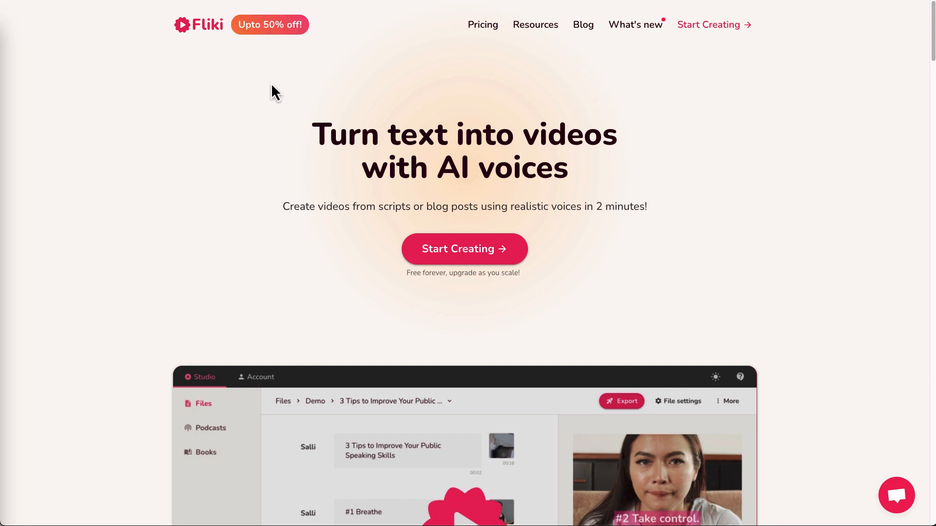
left_click(282, 35)
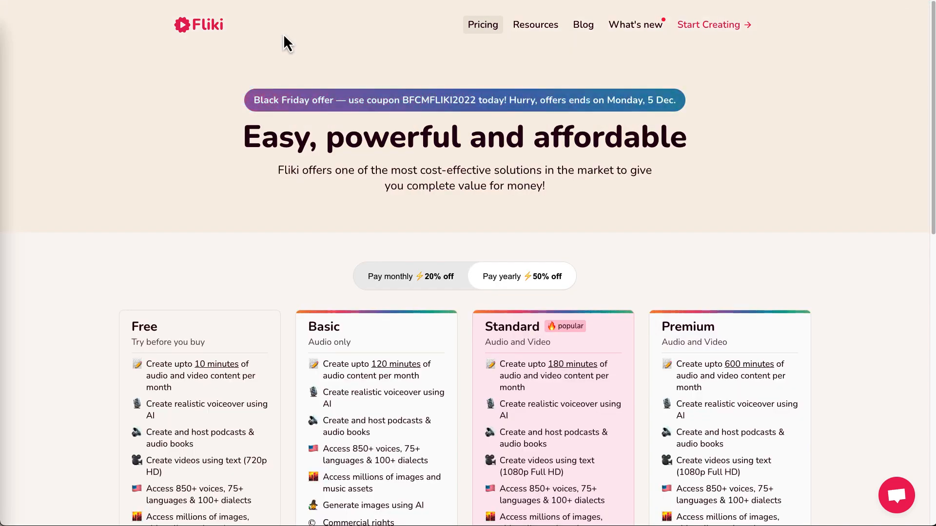
scroll(200, 292, "down", 1)
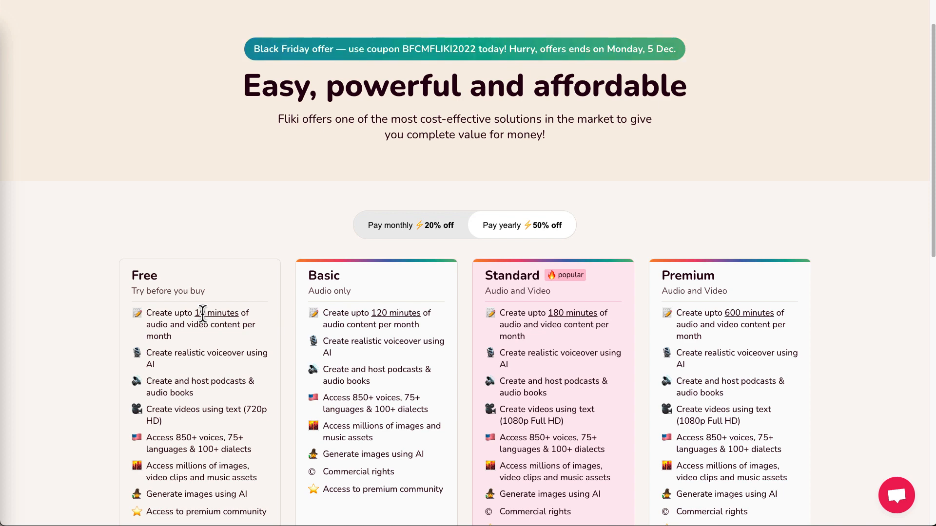
scroll(203, 314, "down", 2)
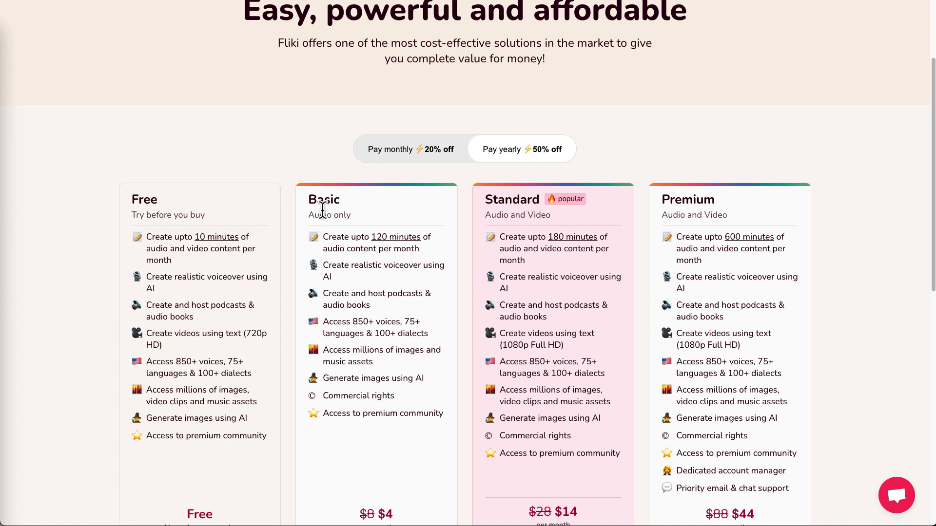
left_click_drag(314, 215, 355, 218)
left_click_drag(424, 379, 360, 379)
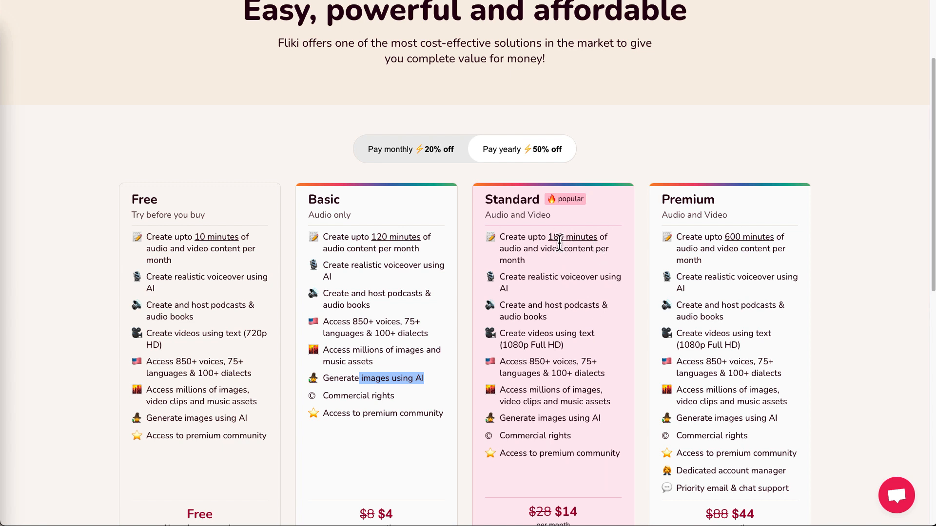
scroll(560, 242, "down", 1)
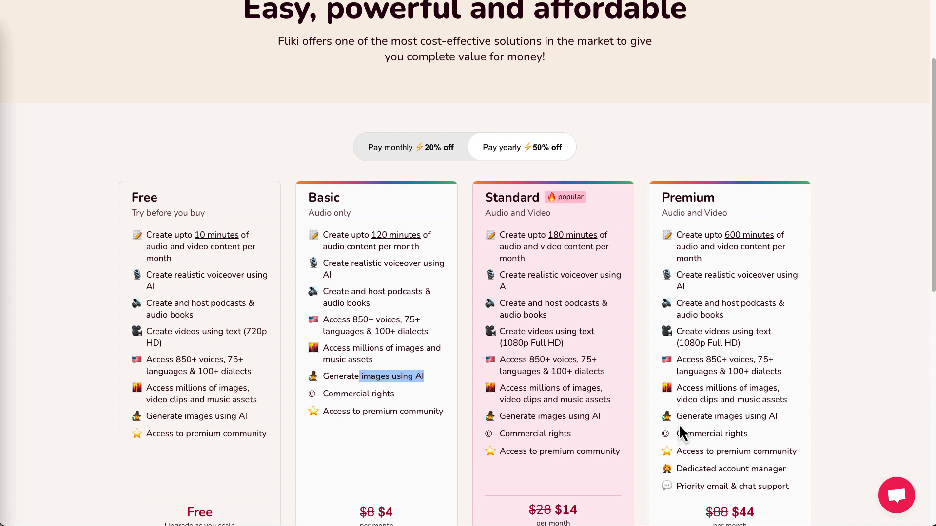
scroll(558, 385, "down", 3)
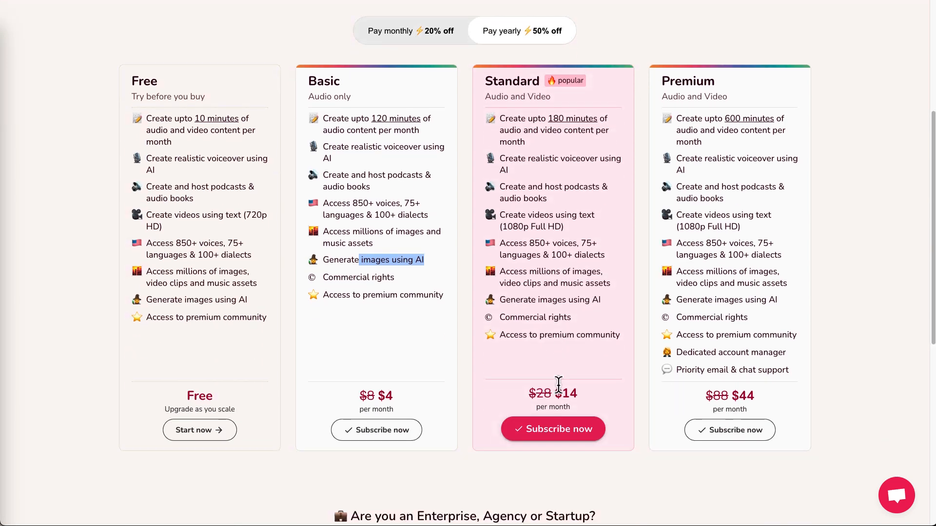
scroll(558, 385, "up", 1)
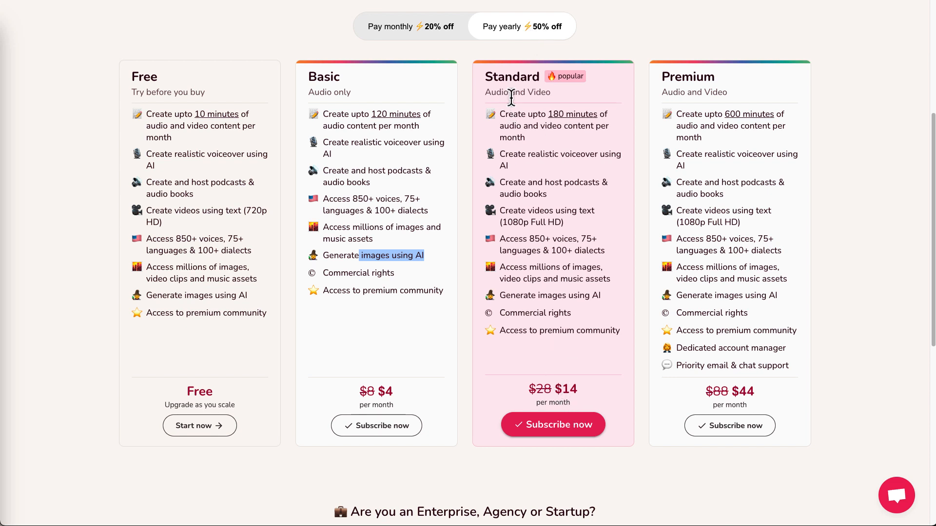
Show the plans' monthly prices, and return to the yearly prices.
left_click(437, 31)
scroll(437, 31, "up", 1)
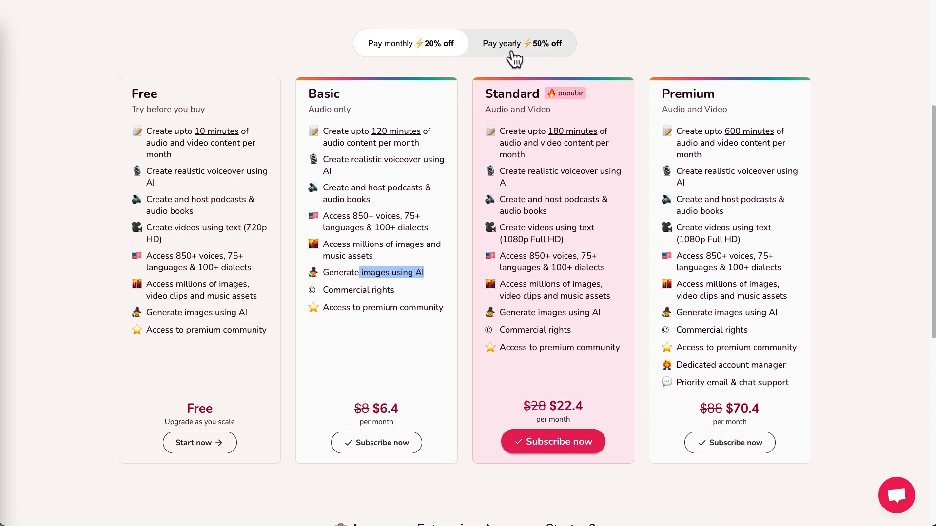
left_click(545, 58)
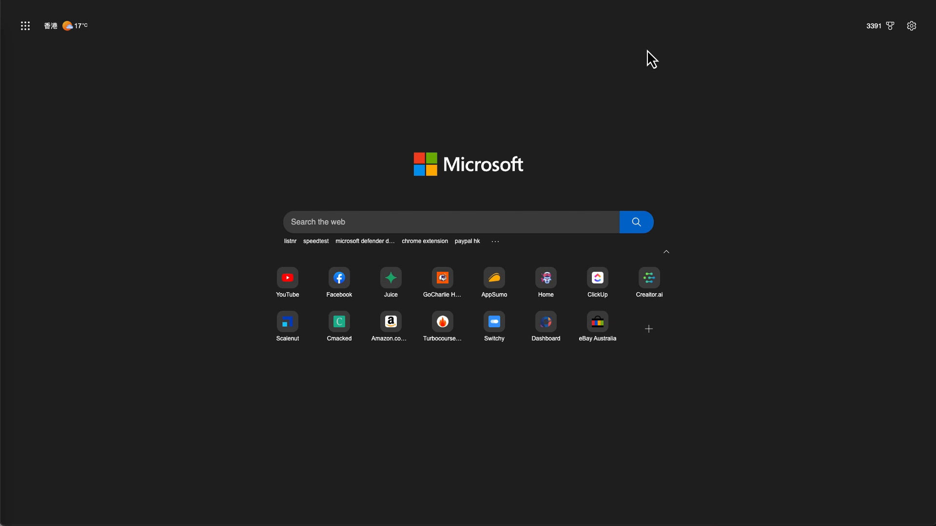
Switch to the AppSumo site, search for "fliki" and open the Fliki - Text to Speech deal.
type("app")
key("Return")
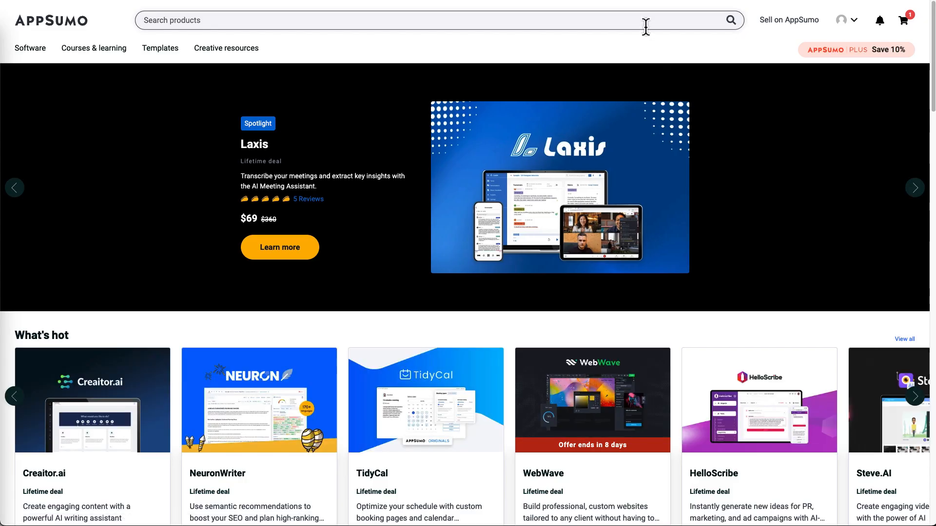
left_click(645, 24)
type("fliki")
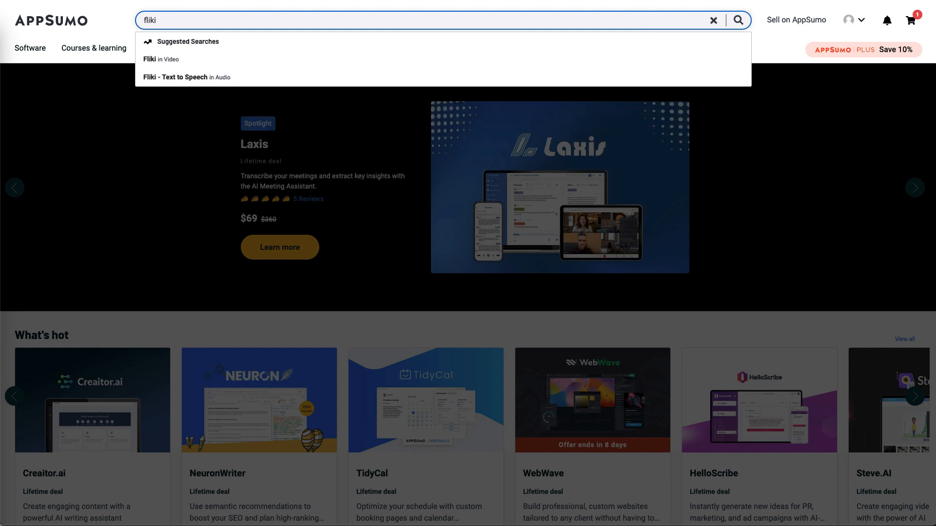
left_click(221, 82)
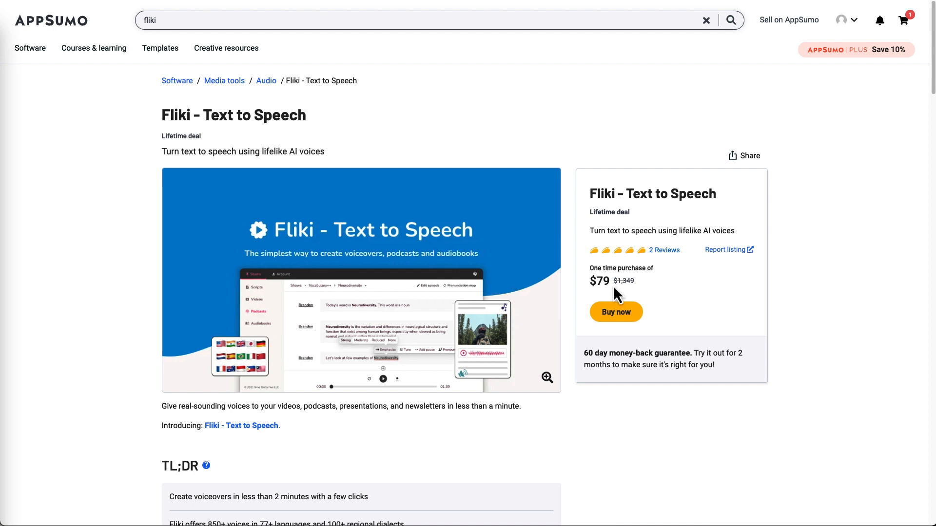
Review the plans, features and deal terms of the Fliki - Text to Speech listing.
left_click(163, 20)
left_click(773, 327)
scroll(431, 377, "down", 15)
scroll(433, 375, "down", 5)
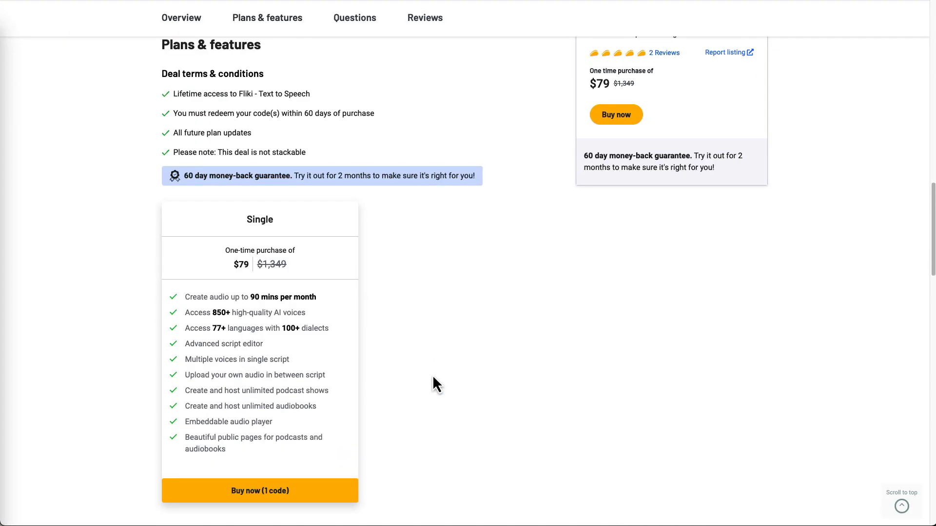
scroll(345, 342, "up", 20)
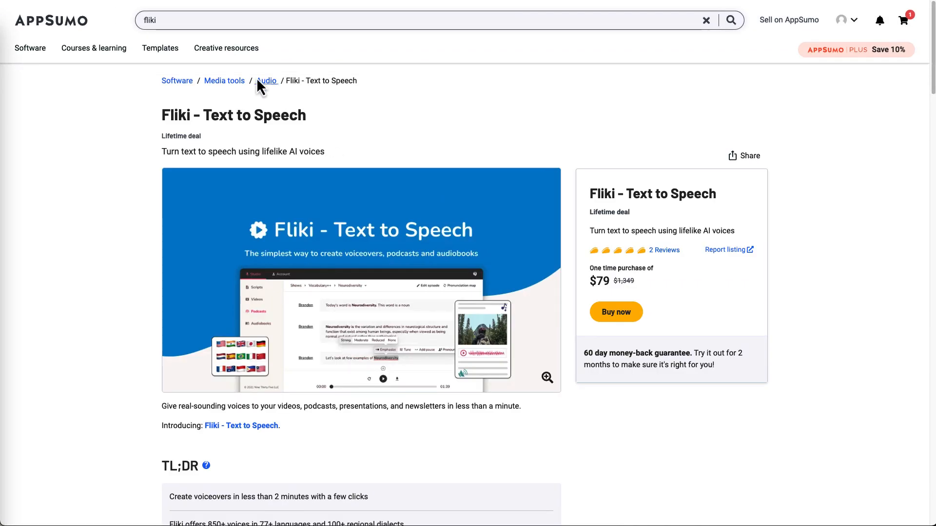
Open AppSumo's Fliki deal in the Video category and review its plan features and deal terms.
left_click(214, 20)
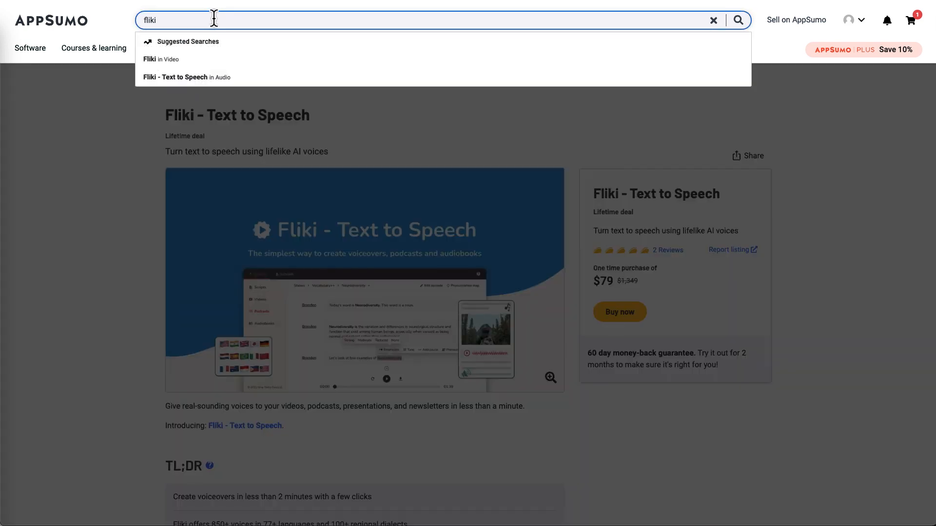
left_click(168, 63)
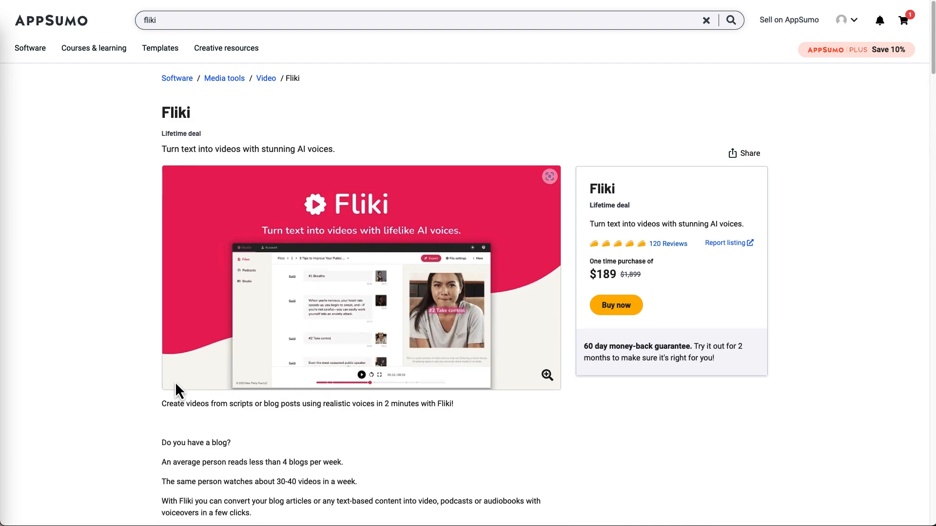
scroll(175, 385, "down", 10)
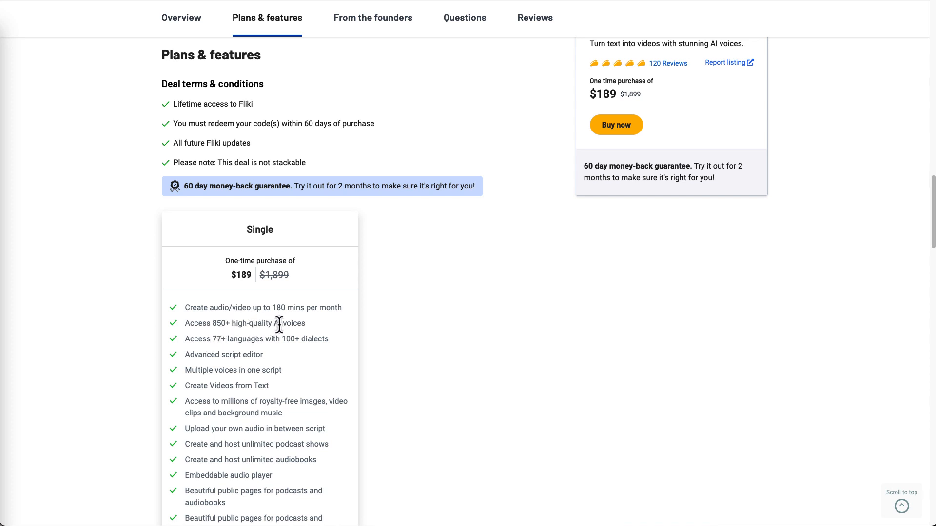
scroll(220, 360, "down", 2)
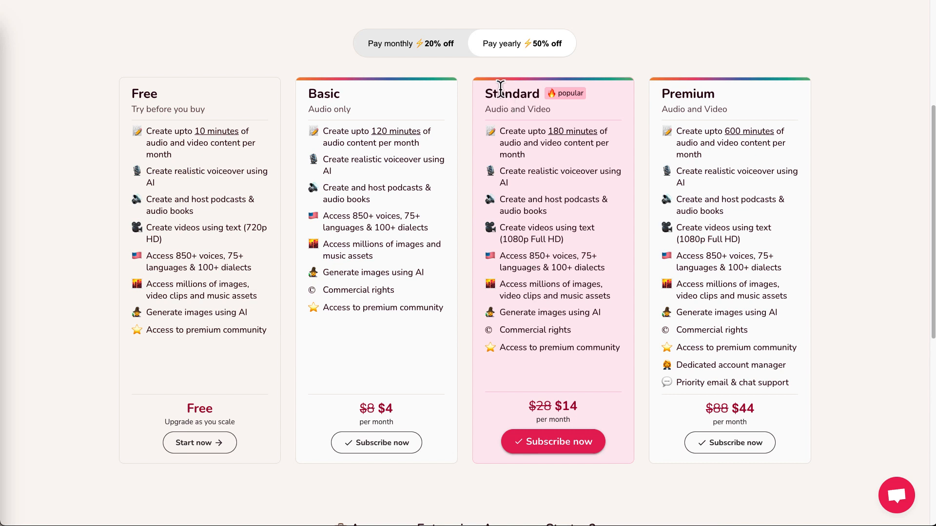
Calculate the yearly cost of Fliki's Standard plan as 14*12 in Calculator, and compare it with AppSumo's one-time Fliki video deal.
left_click_drag(501, 87, 594, 366)
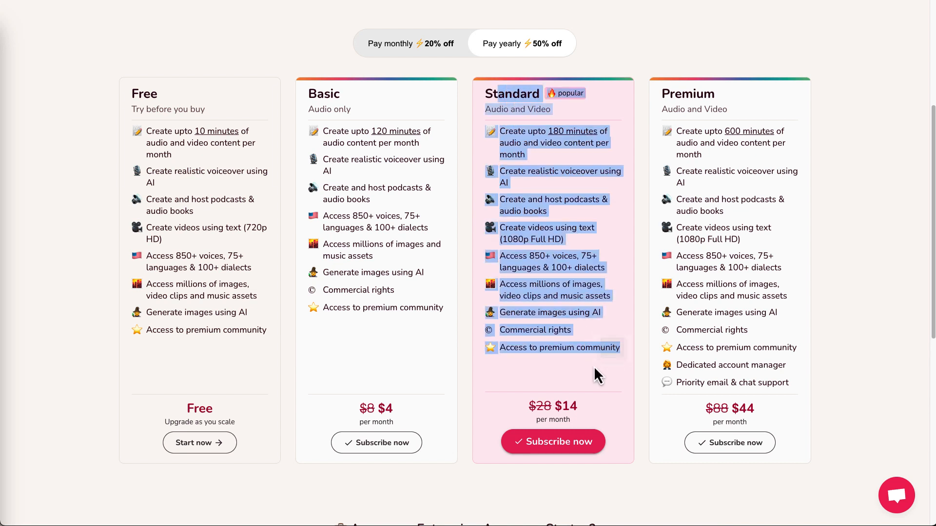
left_click(581, 399)
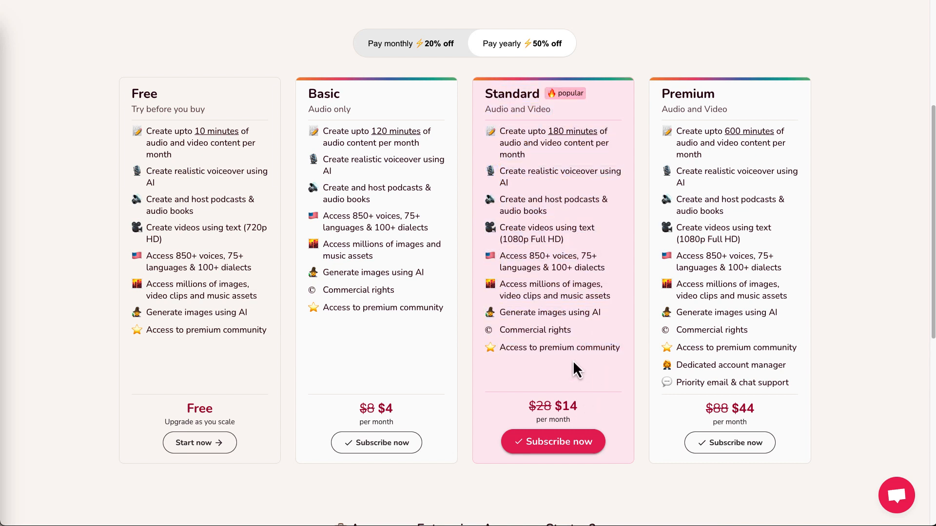
key("F4")
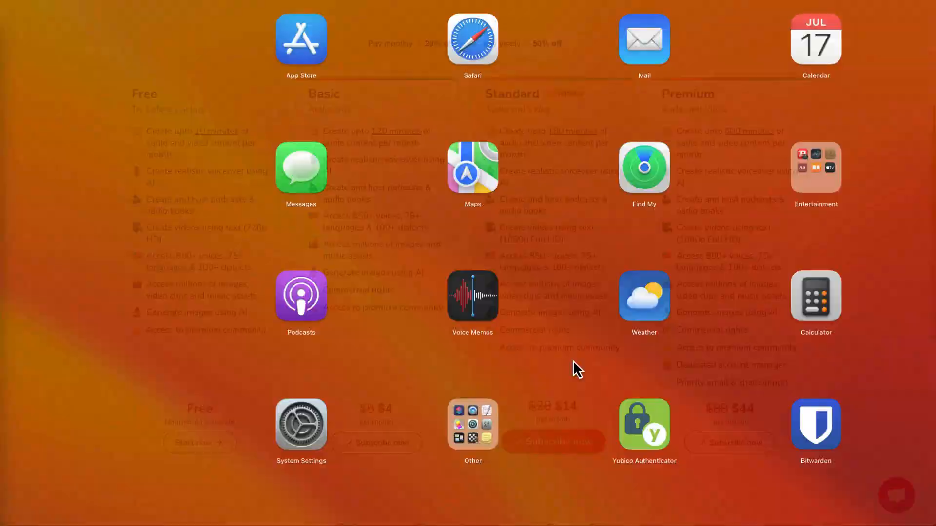
type("calc")
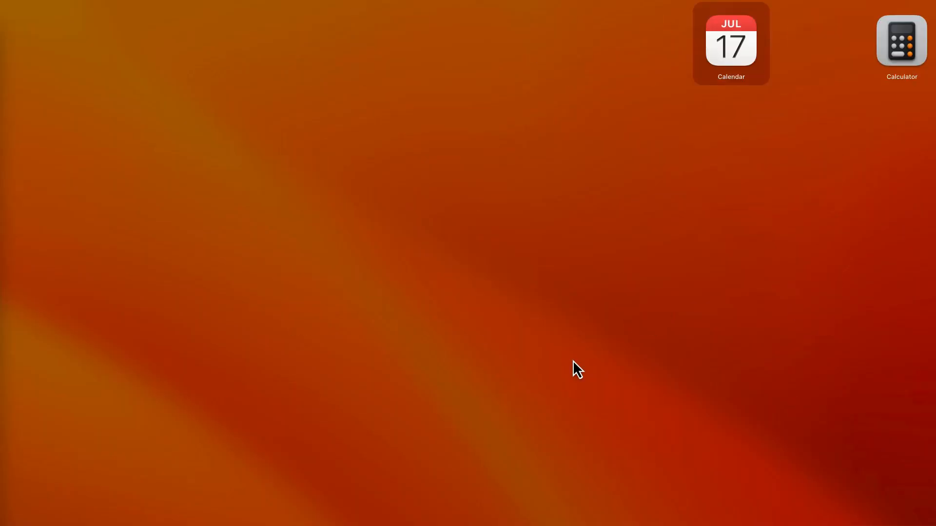
key("Return")
type("14")
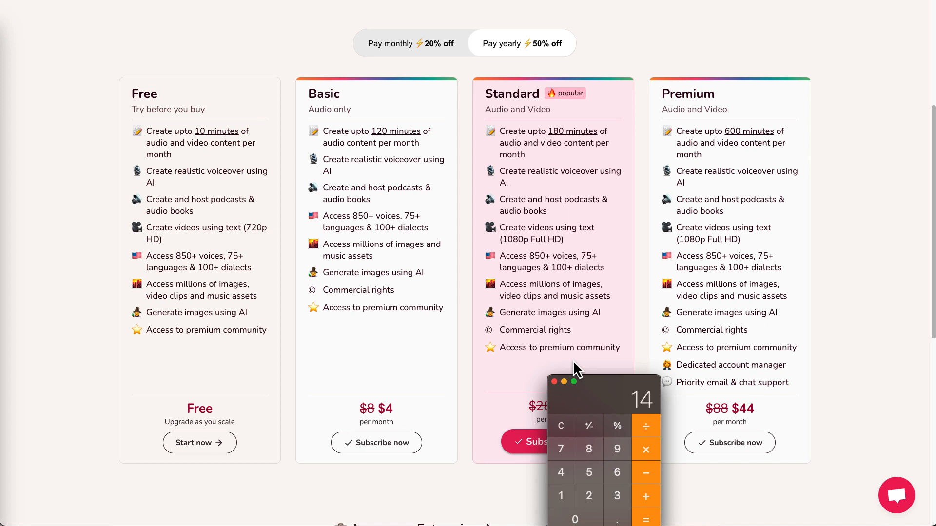
type("*12")
key("Return")
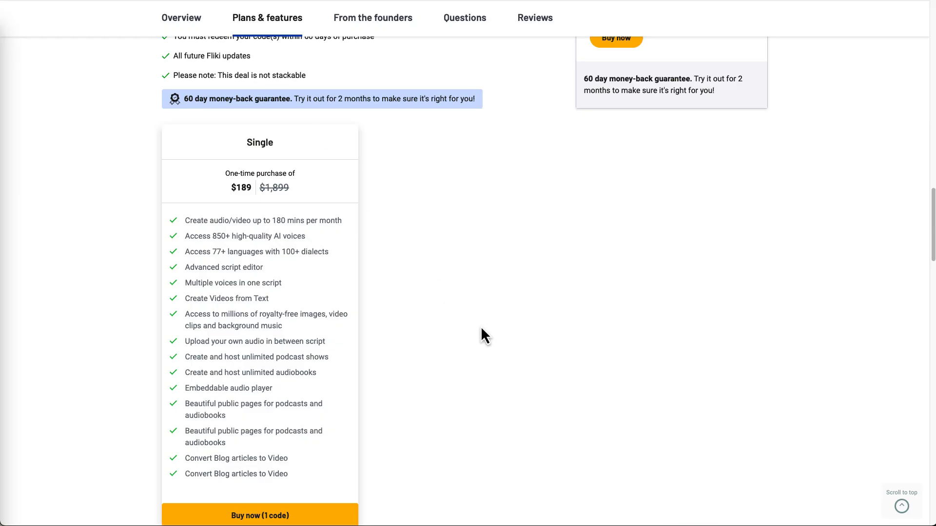
scroll(482, 331, "up", 5)
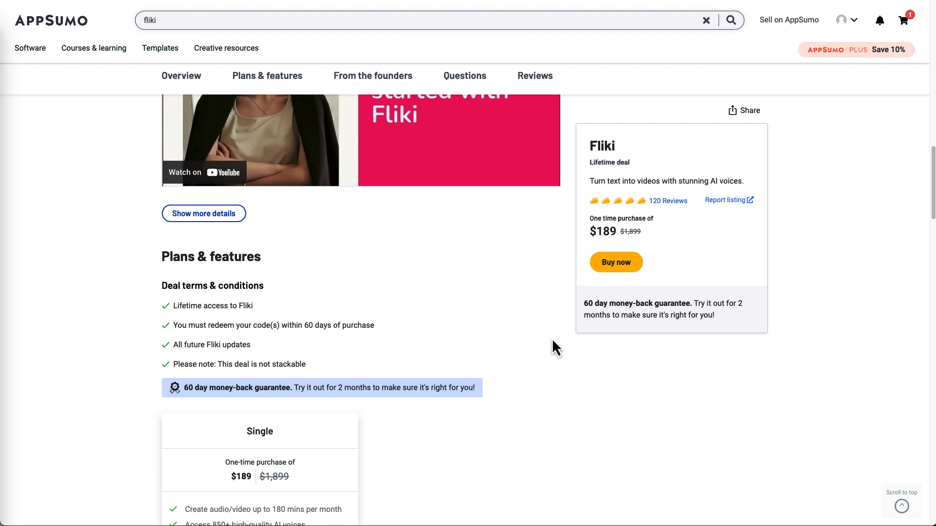
scroll(542, 347, "down", 6)
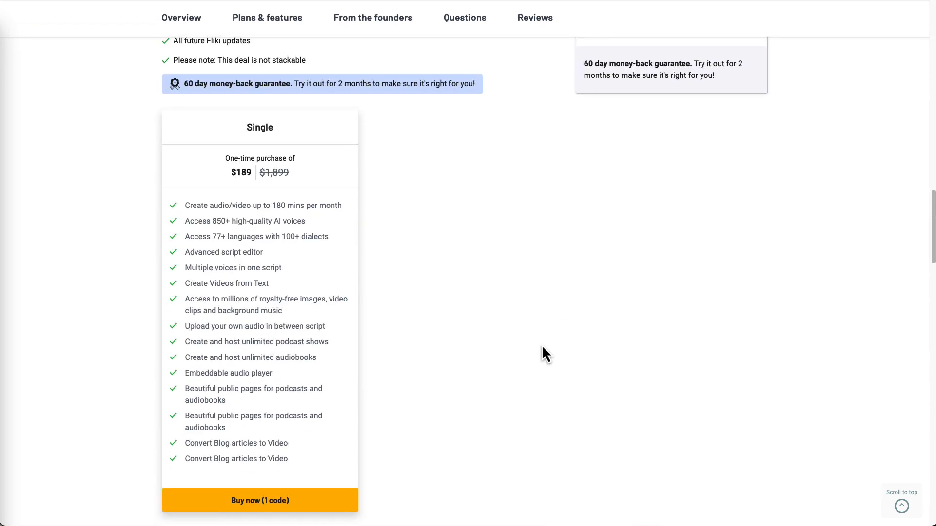